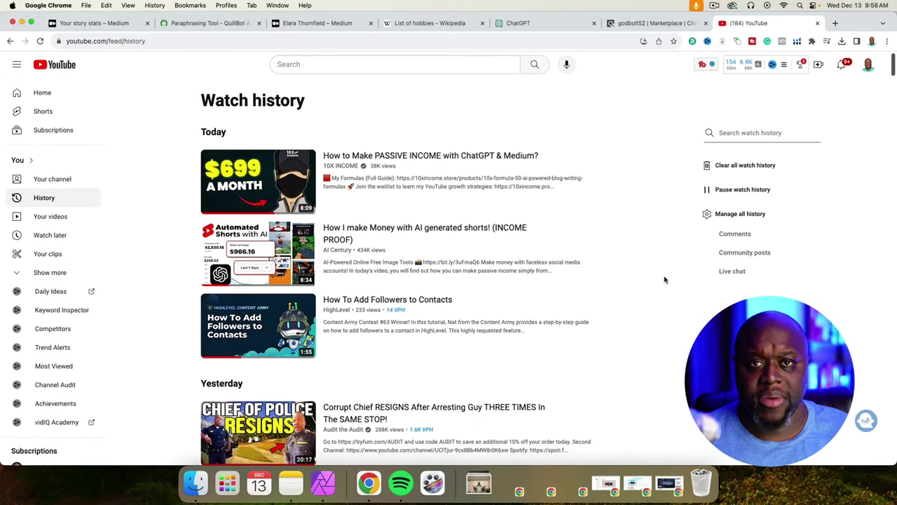
Look over the Wikipedia "List of hobbies" page and the pickleball blog ideas conversation in ChatGPT
click(439, 25)
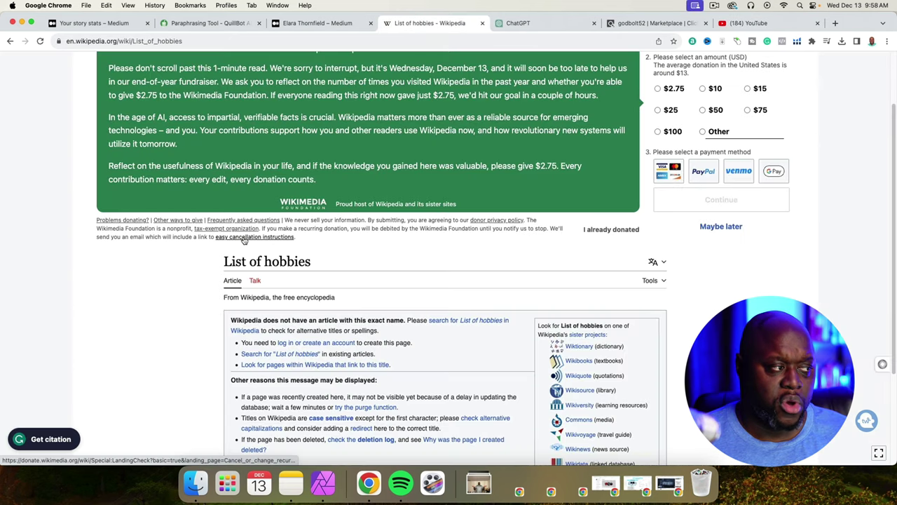
scroll(254, 282, up, 2)
scroll(255, 284, down, 5)
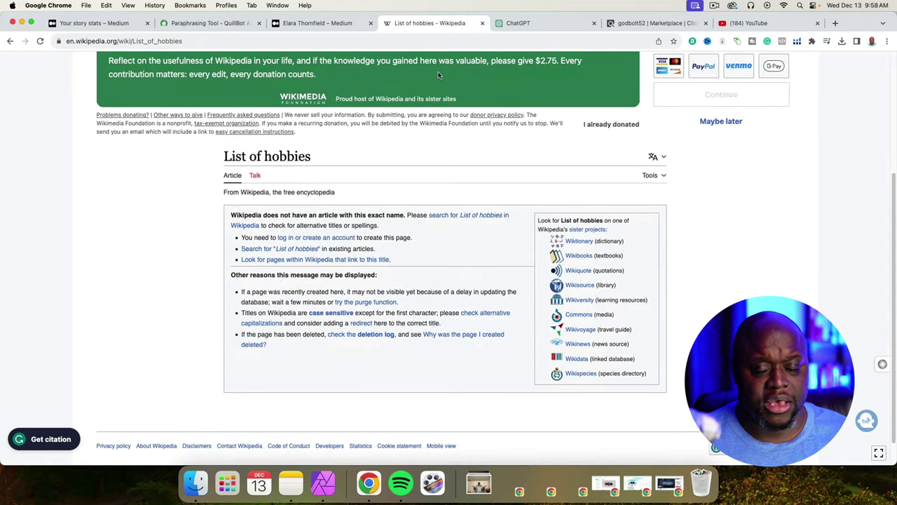
click(518, 23)
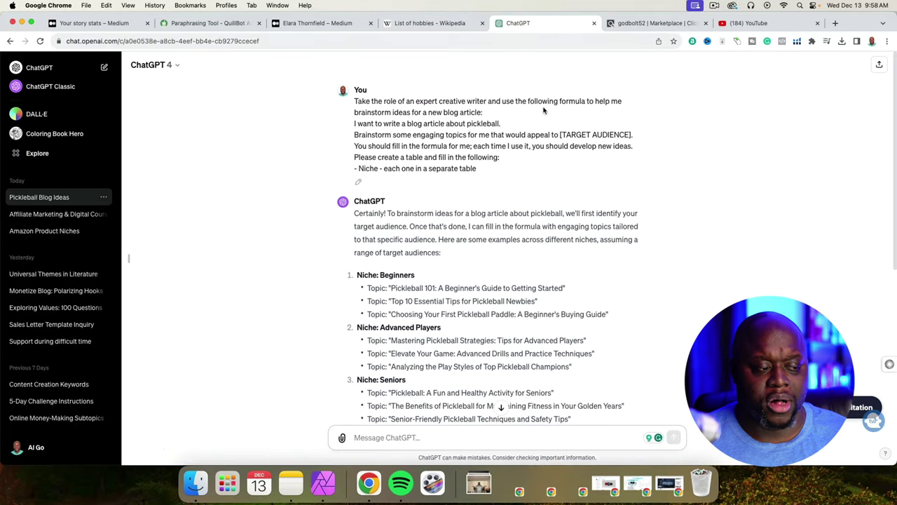
scroll(614, 217, down, 3)
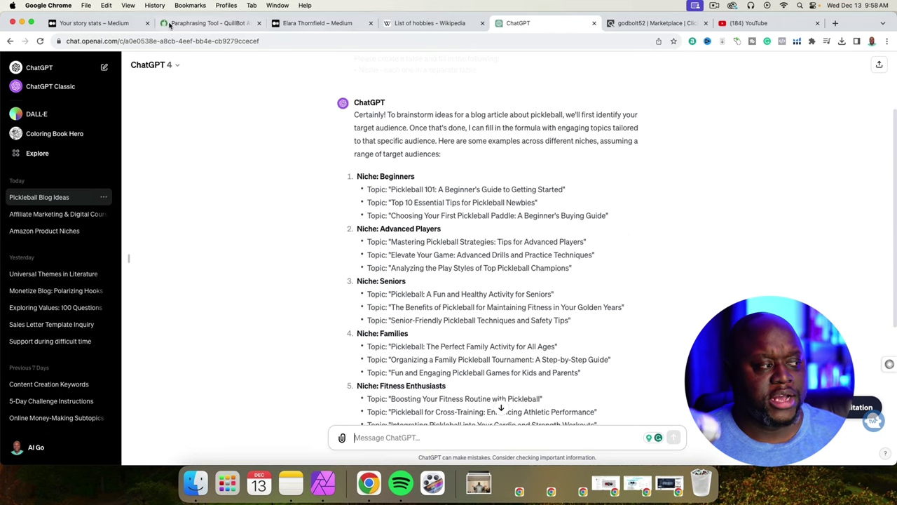
Check the Medium story stats and skim the Medium article "Luxury Experiences at Economy Prices: How to Travel Smart and Save"
click(106, 25)
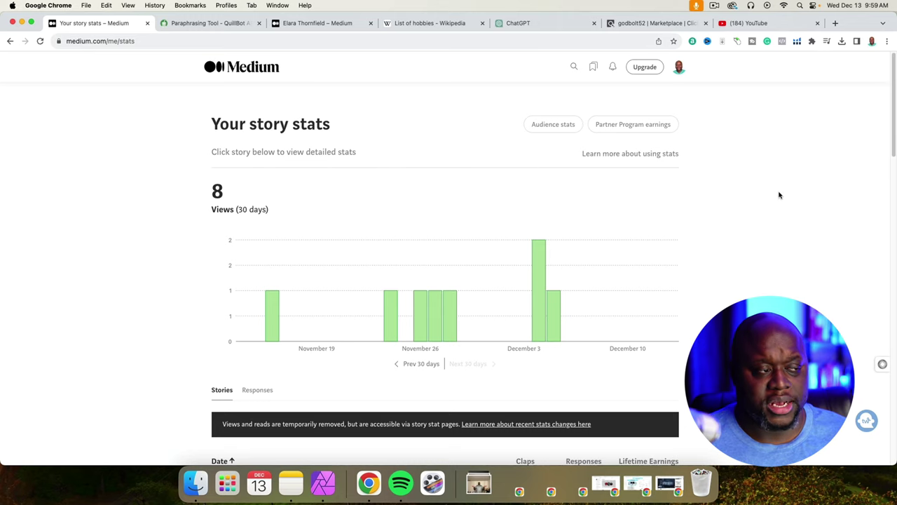
click(319, 25)
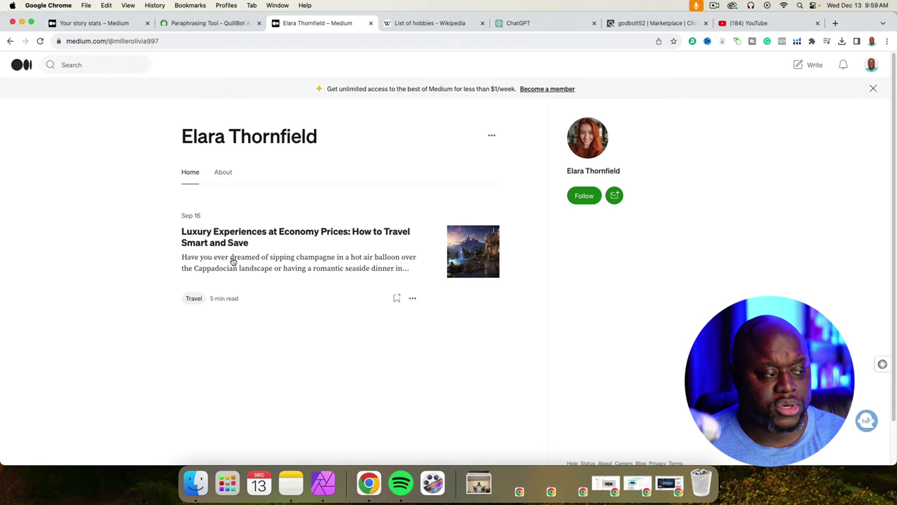
click(287, 236)
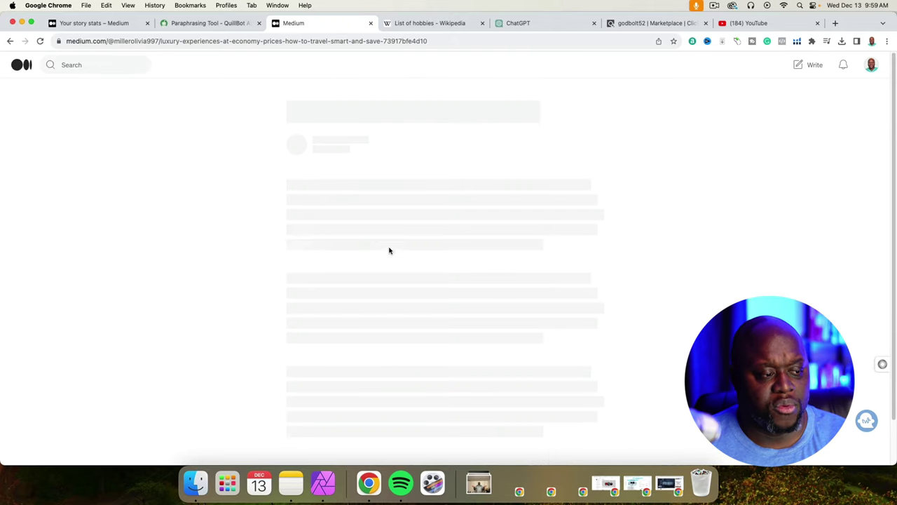
scroll(290, 275, down, 15)
scroll(289, 276, down, 20)
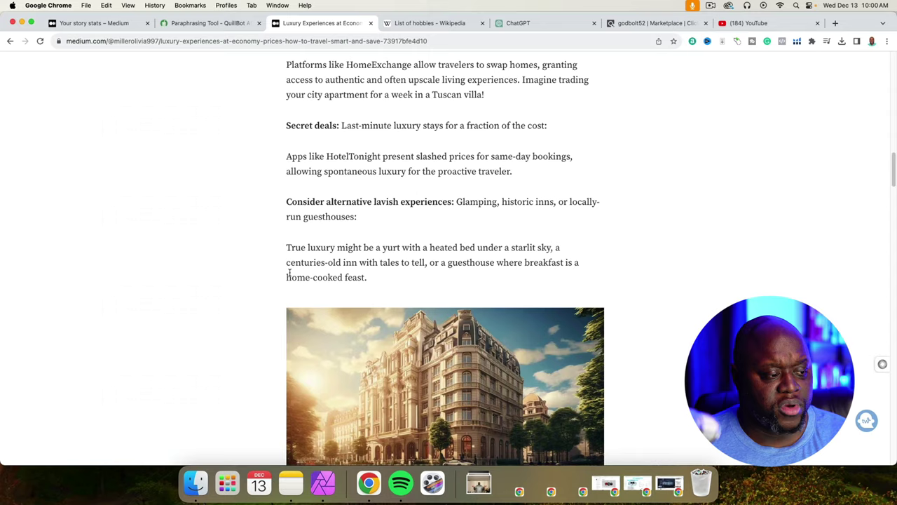
scroll(290, 273, down, 20)
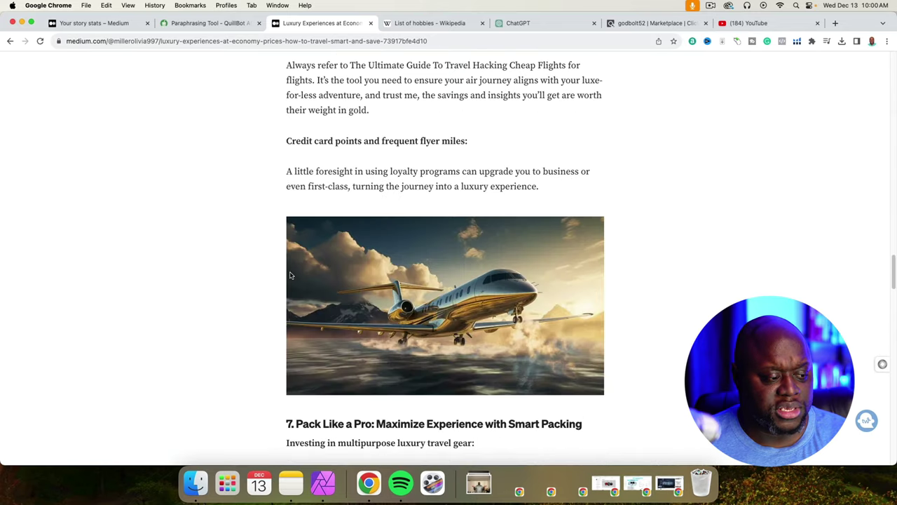
scroll(290, 274, down, 7)
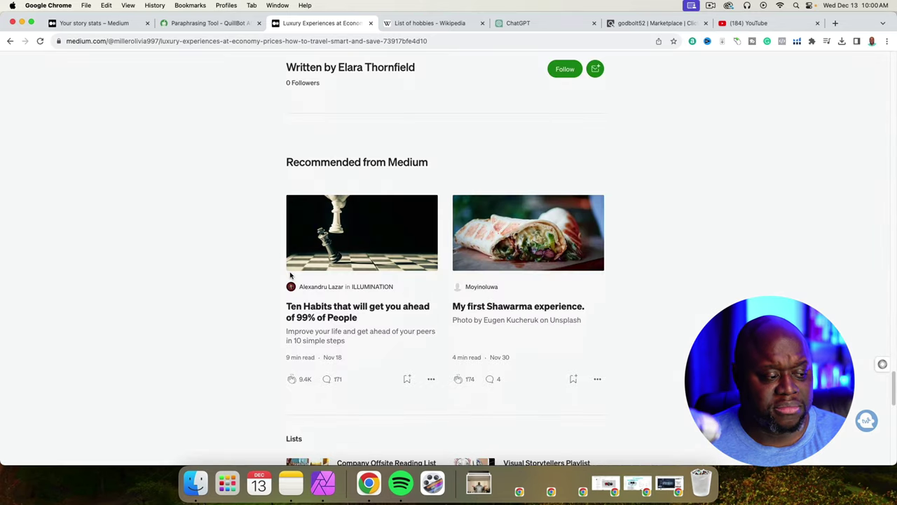
scroll(291, 274, up, 20)
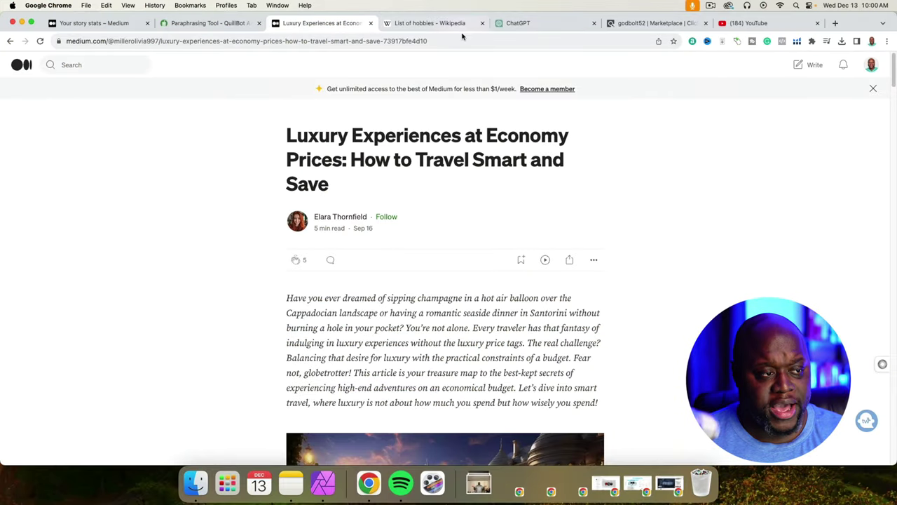
Review the pickleball brainstorming prompt and the suggested topics for each niche in the ChatGPT conversation
click(561, 28)
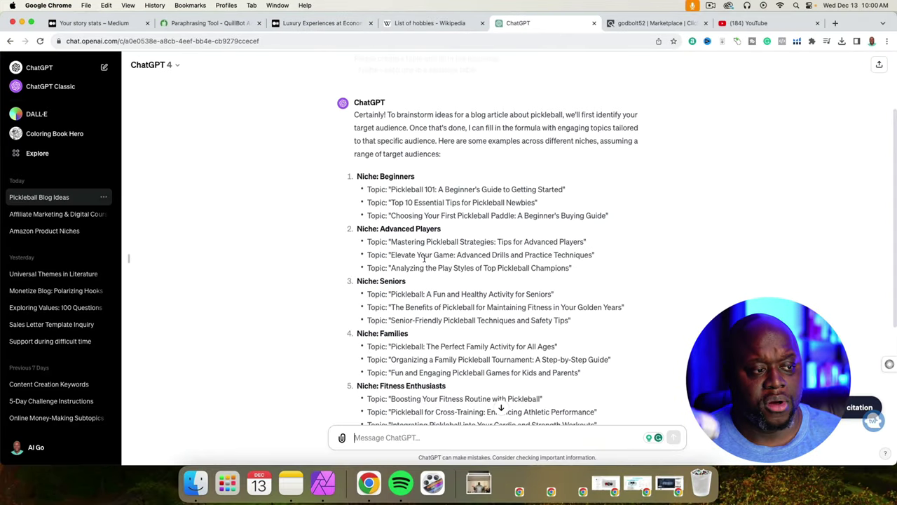
scroll(429, 270, up, 3)
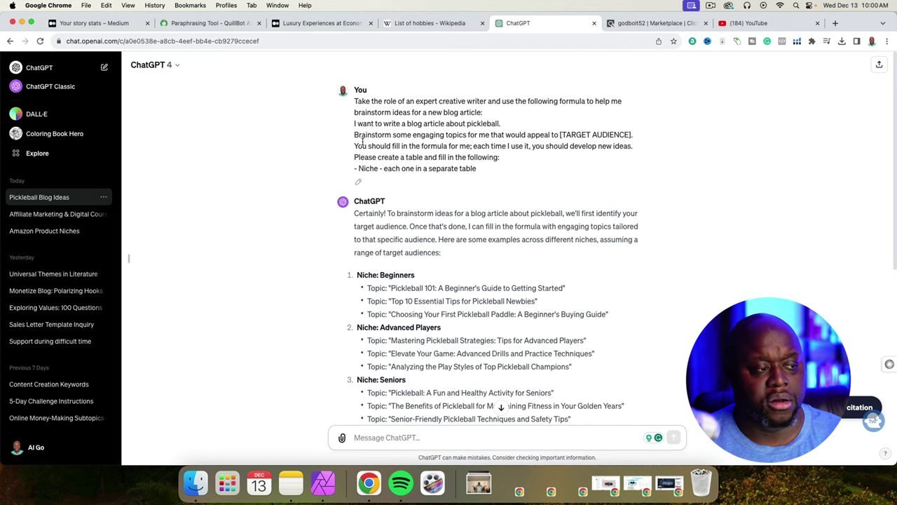
drag(354, 123, 499, 123)
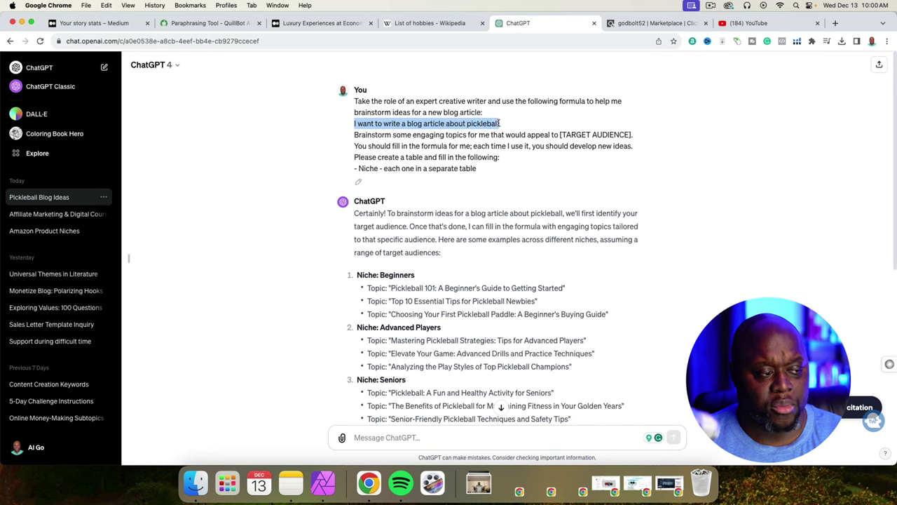
click(356, 135)
drag(354, 101, 499, 135)
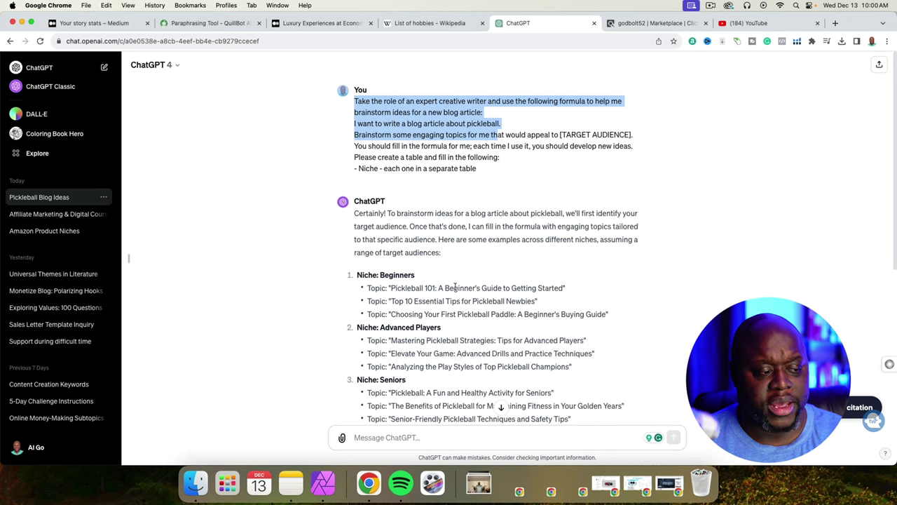
scroll(455, 288, down, 5)
scroll(455, 284, up, 3)
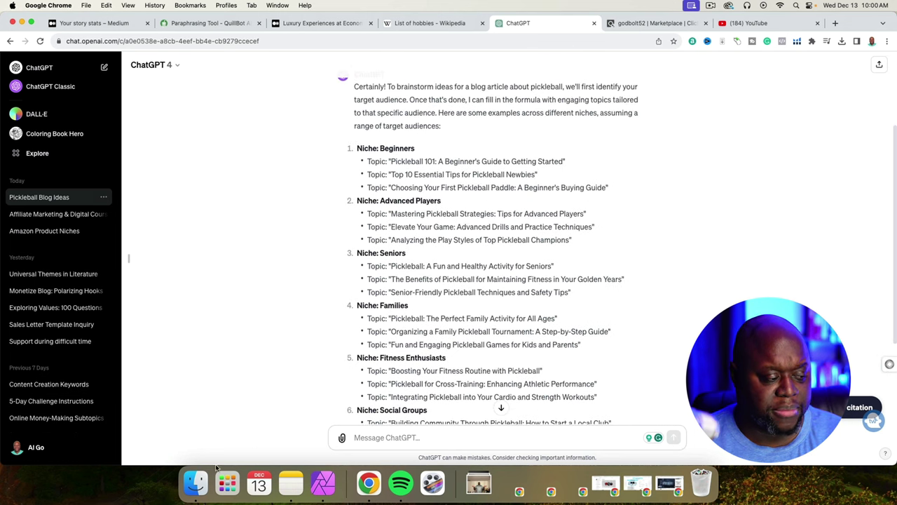
Copy the article title formula text from the 9.45.16 AM screenshot in Finder and paste it into the ChatGPT message
click(216, 468)
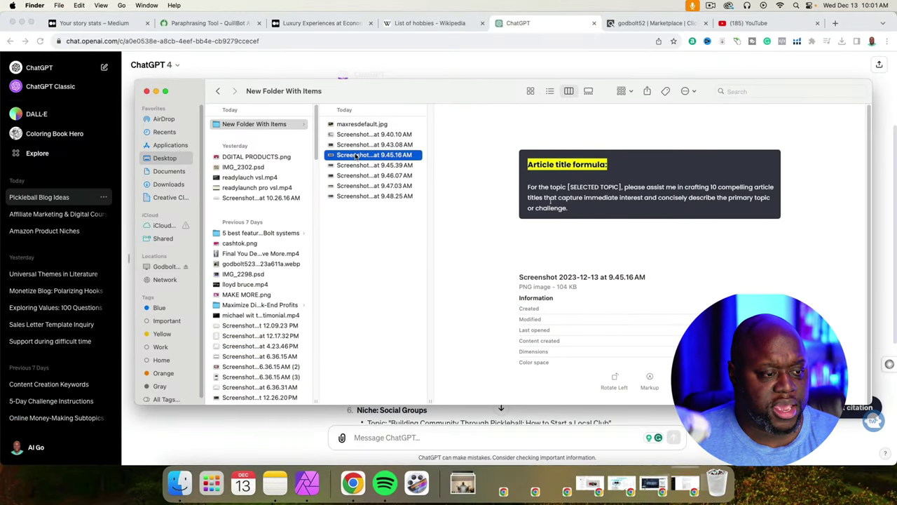
double_click(357, 156)
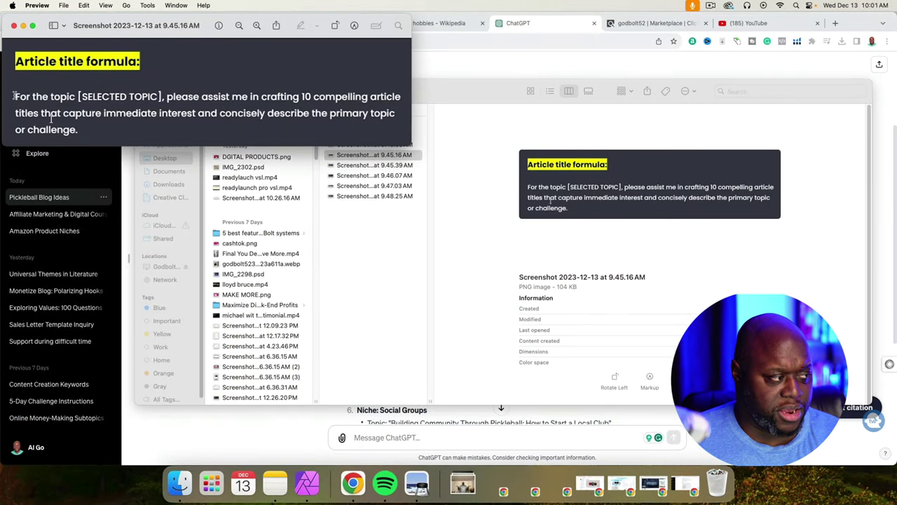
drag(13, 96, 73, 133)
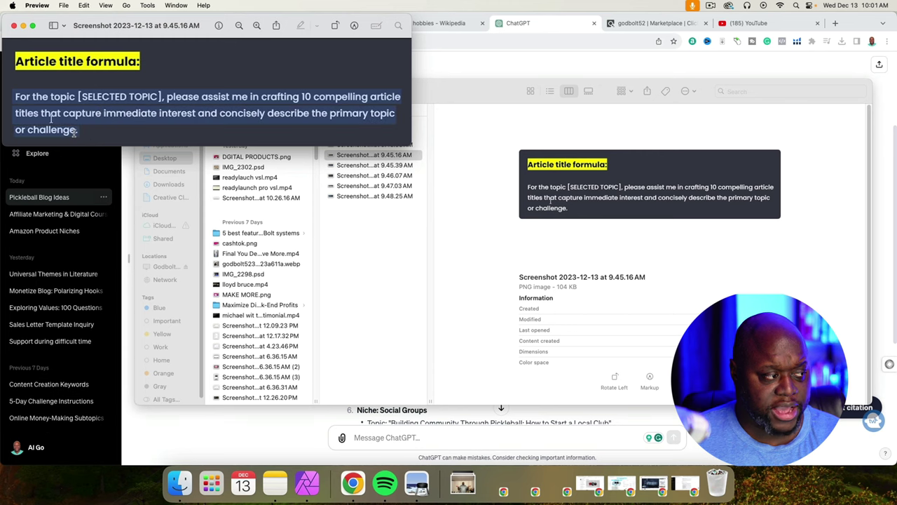
right_click(79, 118)
click(116, 162)
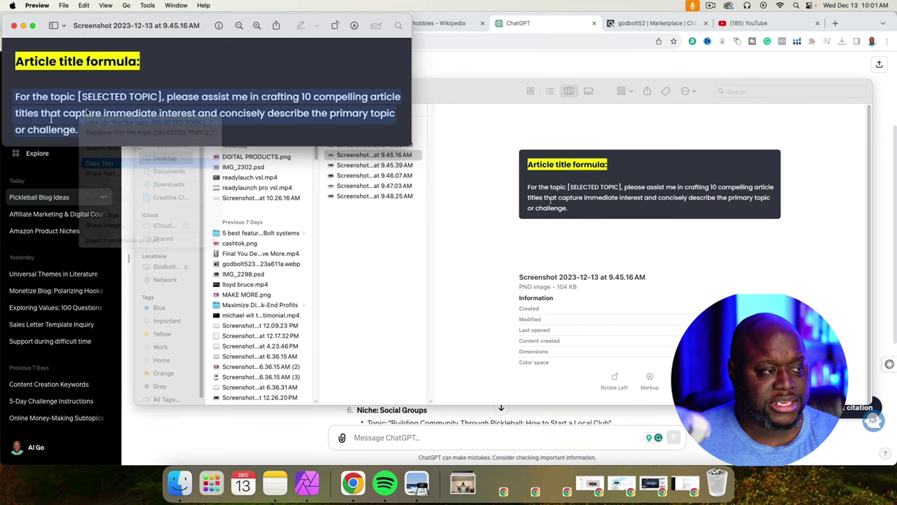
click(888, 172)
click(417, 437)
key(super+v)
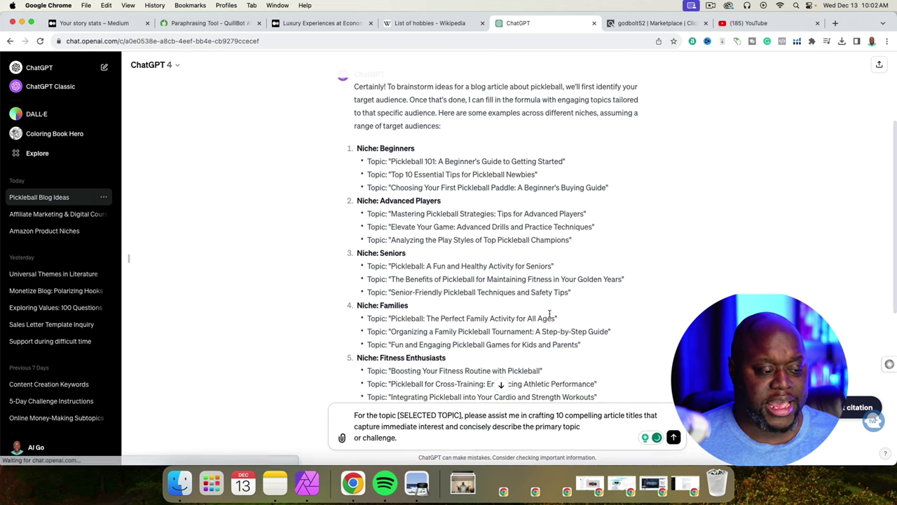
Replace [SELECTED TOPIC] in the prompt with the copied topic "Pickleball 101: A Beginner's Guide to Getting Started" and submit it
drag(391, 162, 559, 161)
right_click(562, 162)
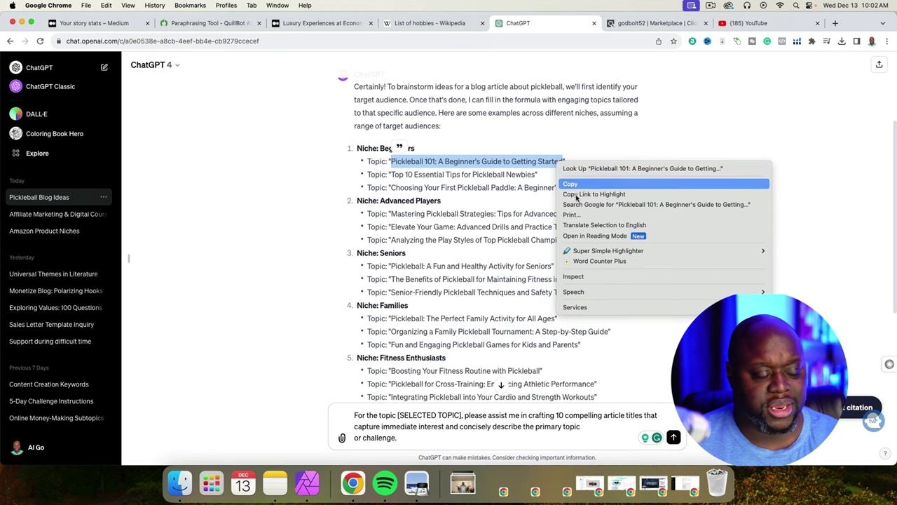
click(572, 185)
drag(397, 415, 460, 416)
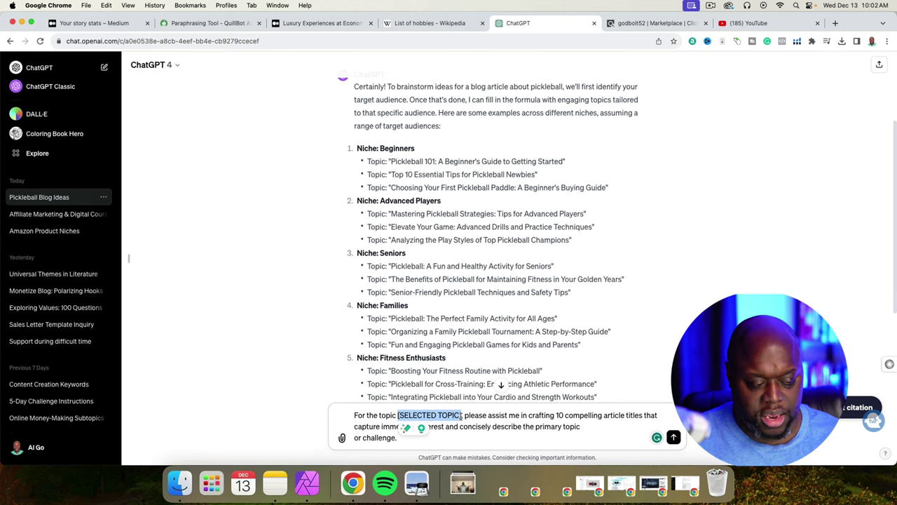
key(super+v)
key(Return)
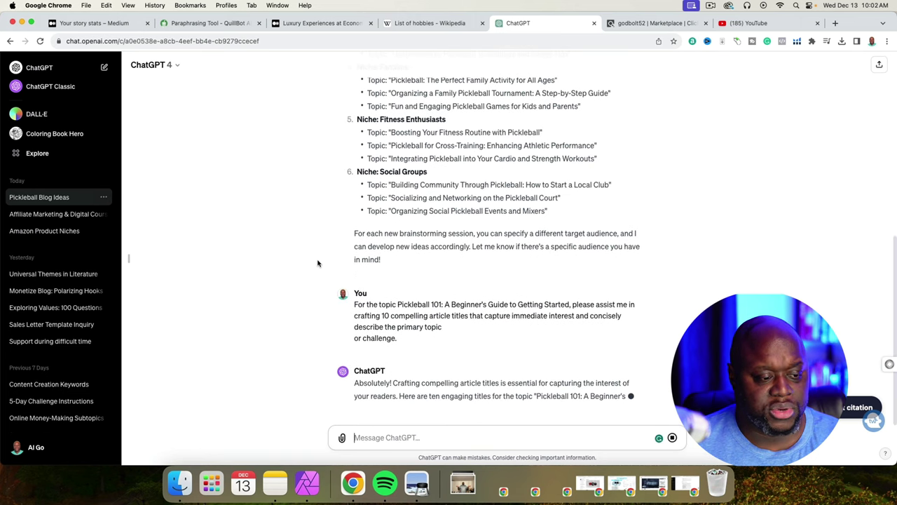
Copy the article introduction formula text from the 9.45.39 AM screenshot in Finder and paste it into the ChatGPT message
click(179, 482)
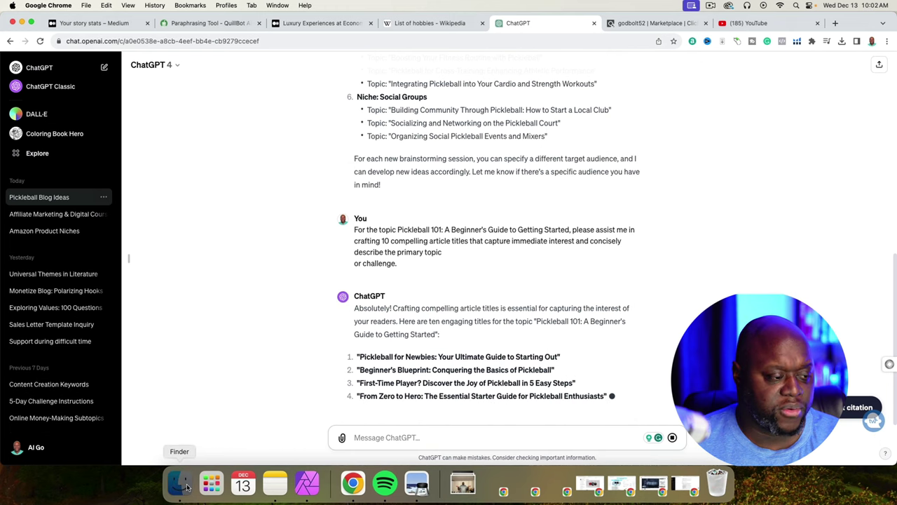
click(404, 165)
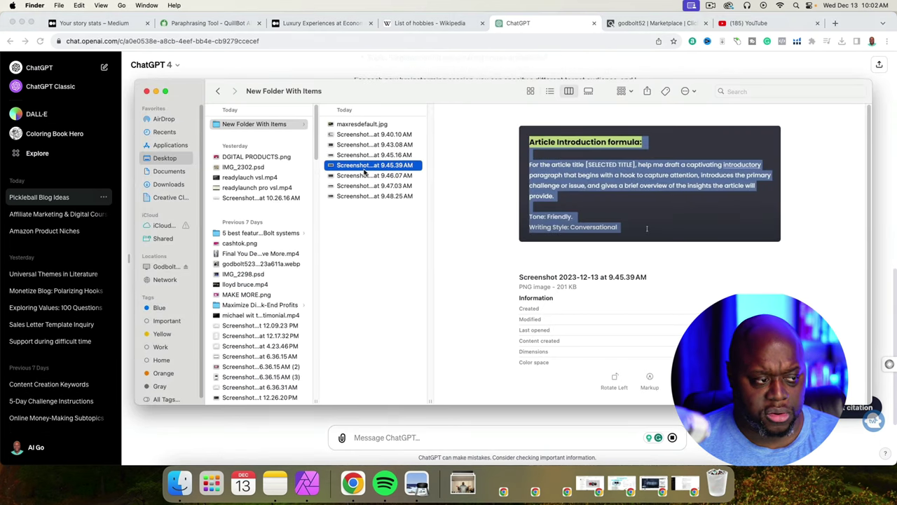
double_click(364, 170)
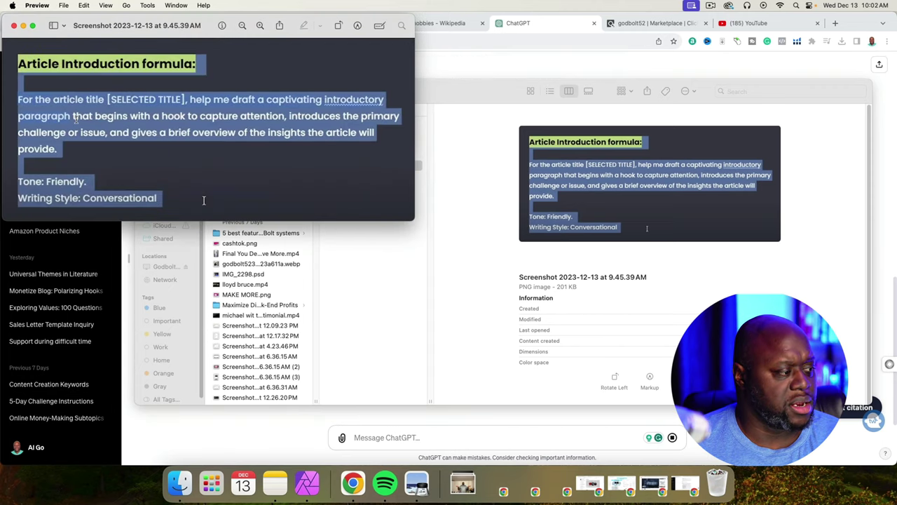
right_click(173, 116)
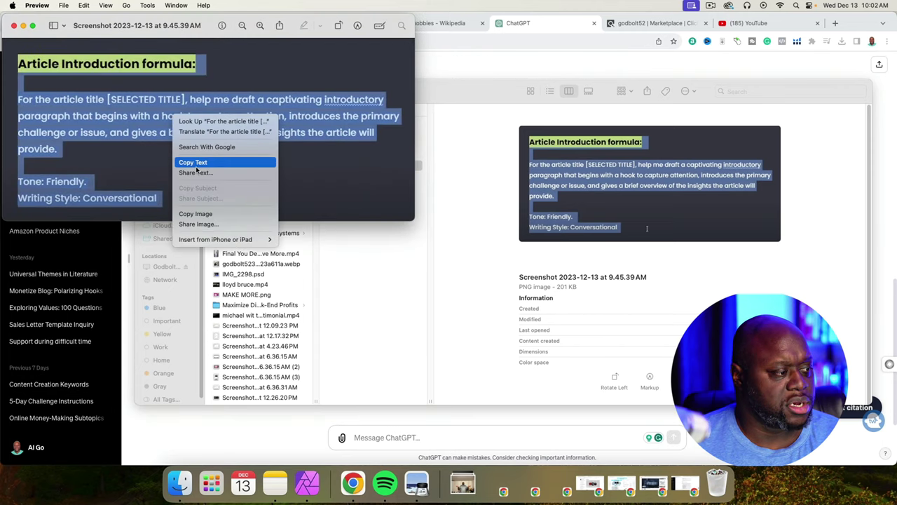
click(197, 164)
click(414, 429)
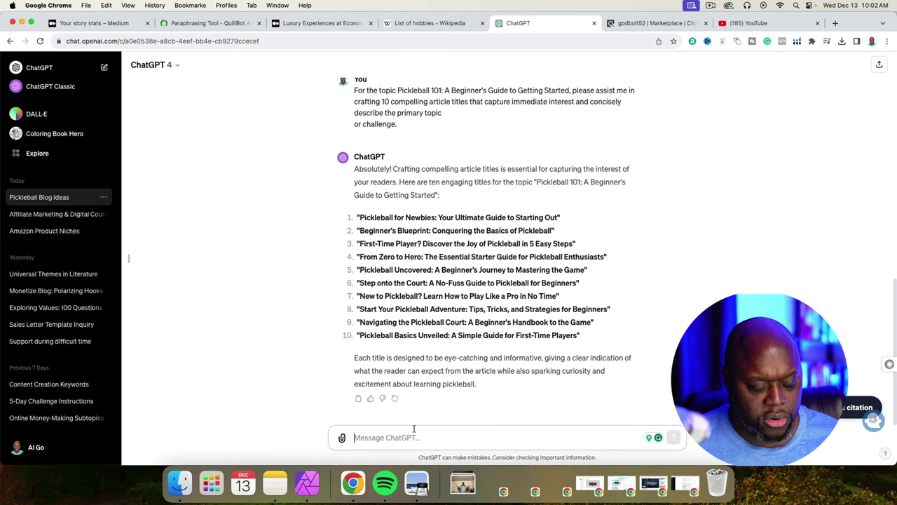
key(super+v)
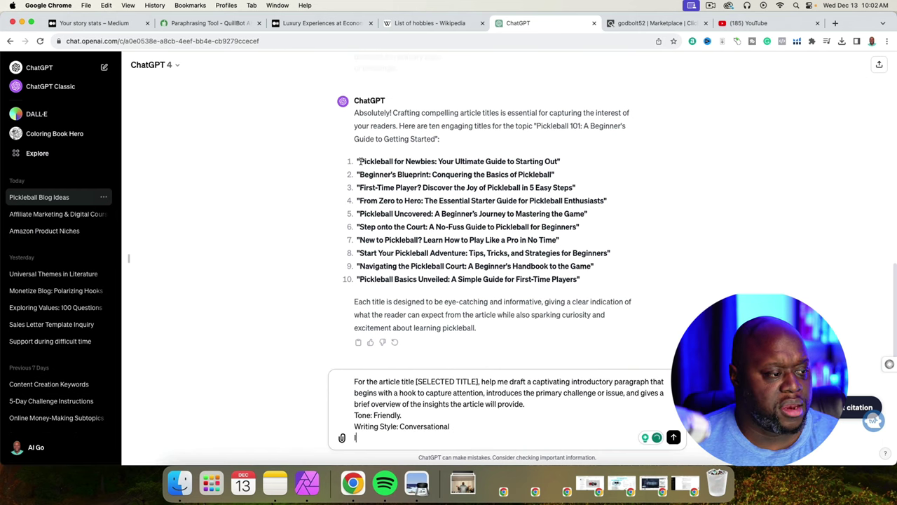
Use the suggested title "Pickleball for Newbies: Your Ultimate Guide to Starting Out" as the selected title in the introduction prompt
drag(359, 161, 546, 164)
right_click(558, 163)
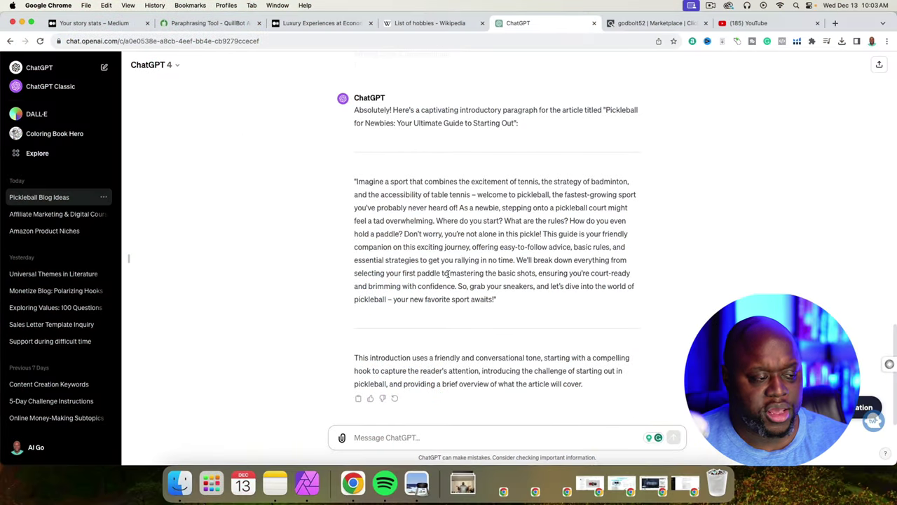
Copy the article outline formula text from the 9.46.07 AM screenshot in Finder and paste it into the ChatGPT message
click(180, 484)
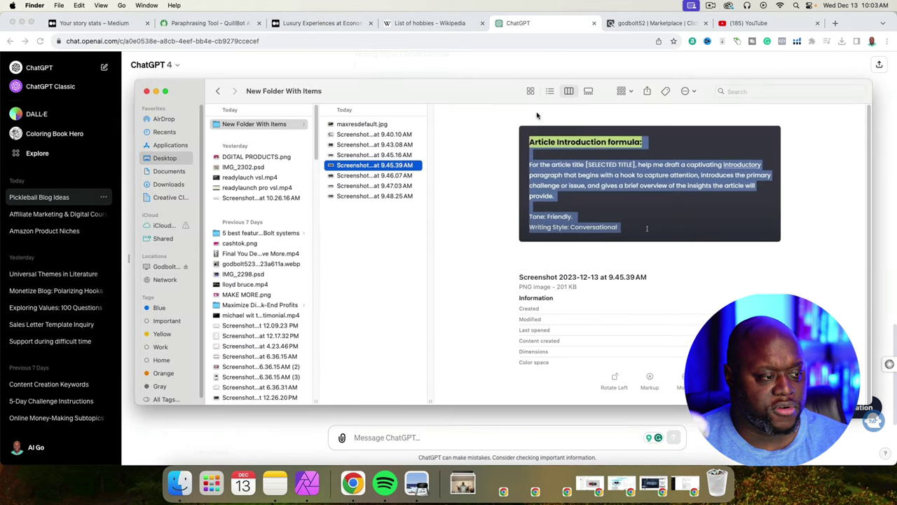
double_click(385, 176)
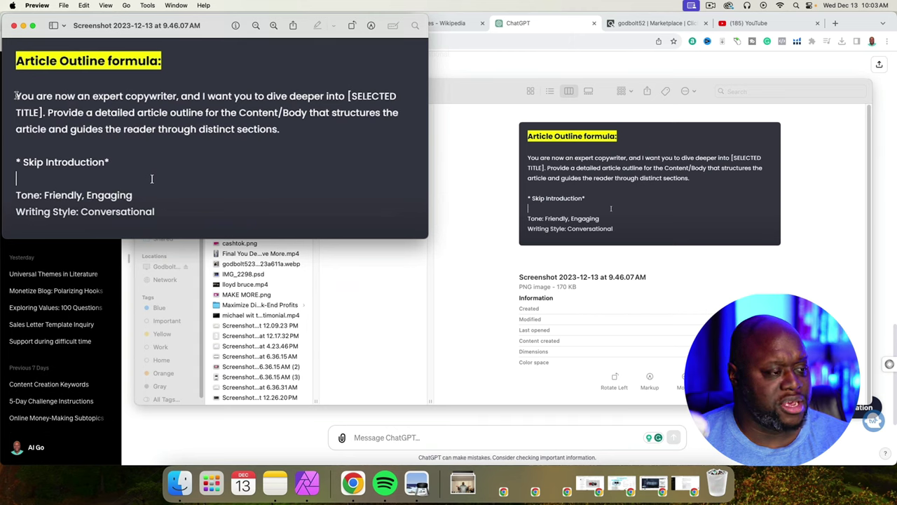
drag(35, 102, 179, 222)
right_click(170, 98)
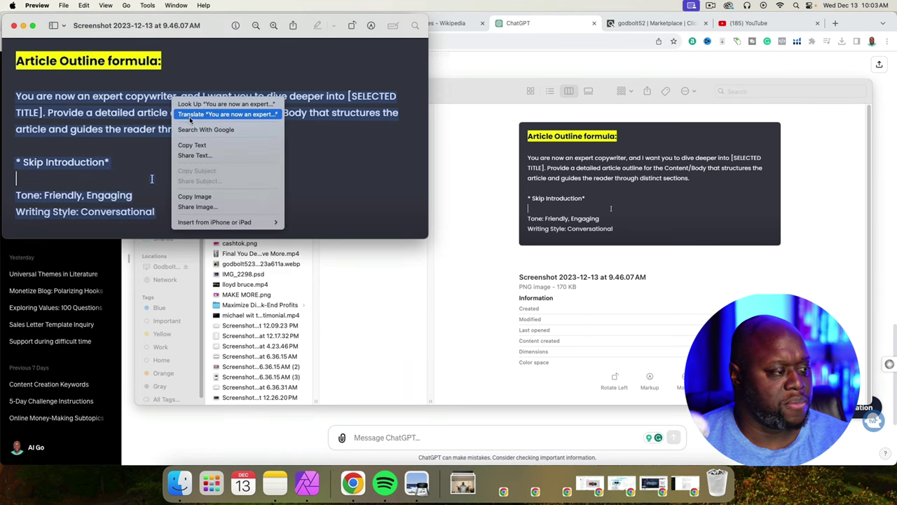
click(196, 143)
click(880, 166)
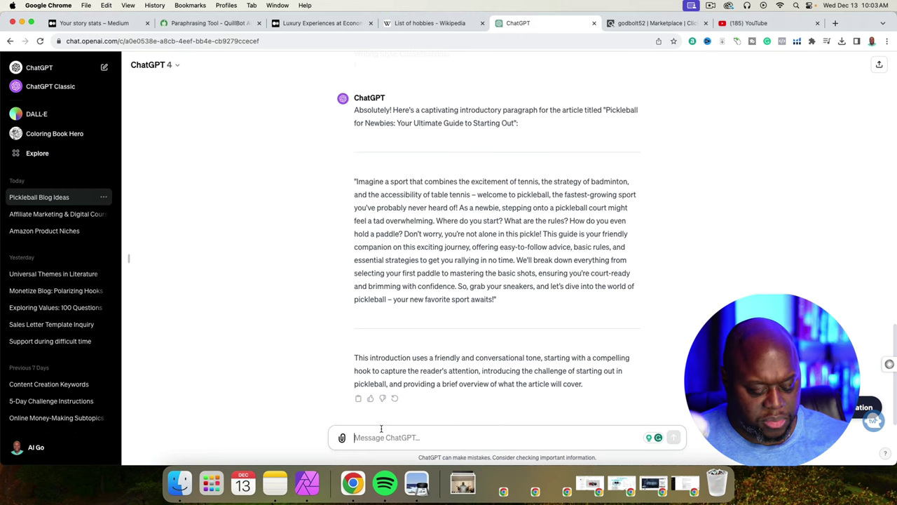
key(cmd+v)
Replace [SELECTED TITLE] in the outline prompt with "Pickleball for Newbies" from the earlier introduction prompt and submit it
scroll(558, 242, up, 5)
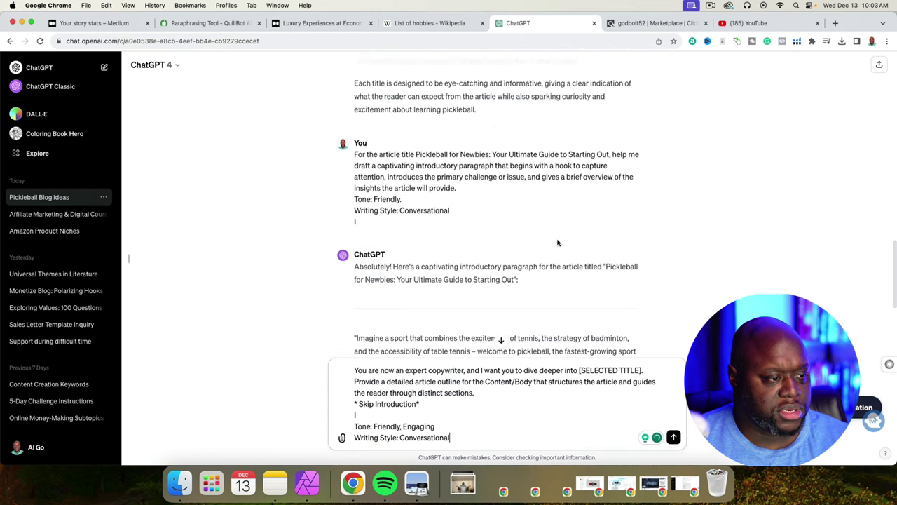
scroll(558, 242, up, 1)
drag(417, 173, 483, 177)
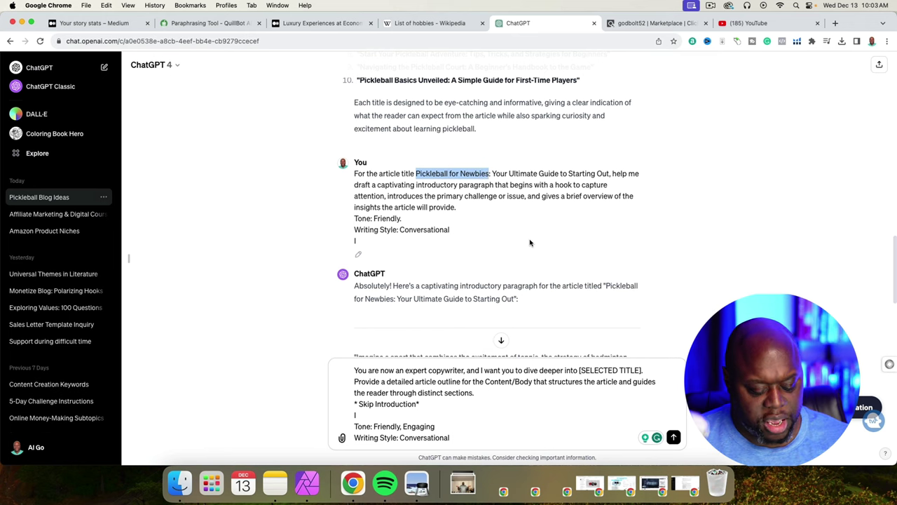
key(Return)
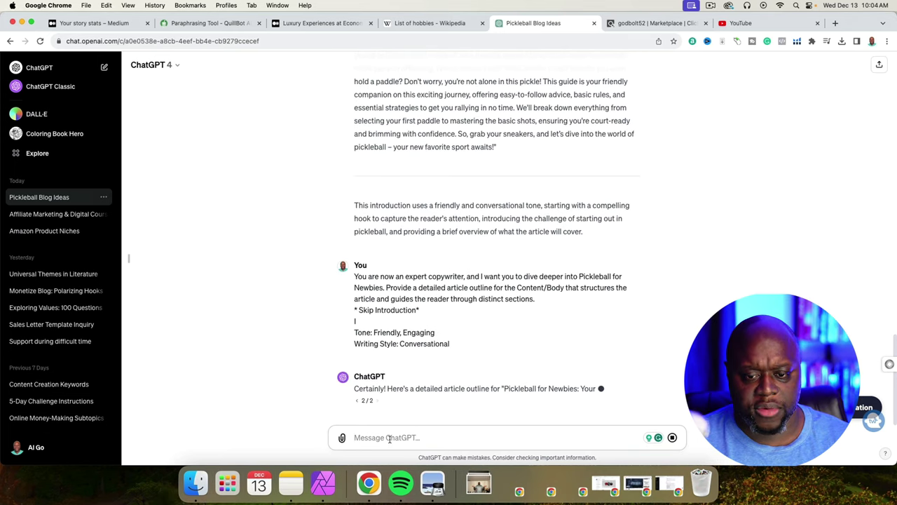
Draft a prompt telling ChatGPT to ignore previous instructions and, as an expert copywriter, expand every outline subheading into a complete, attention-grabbing article using long and short sentences
text(Ignore all previous instructions. )
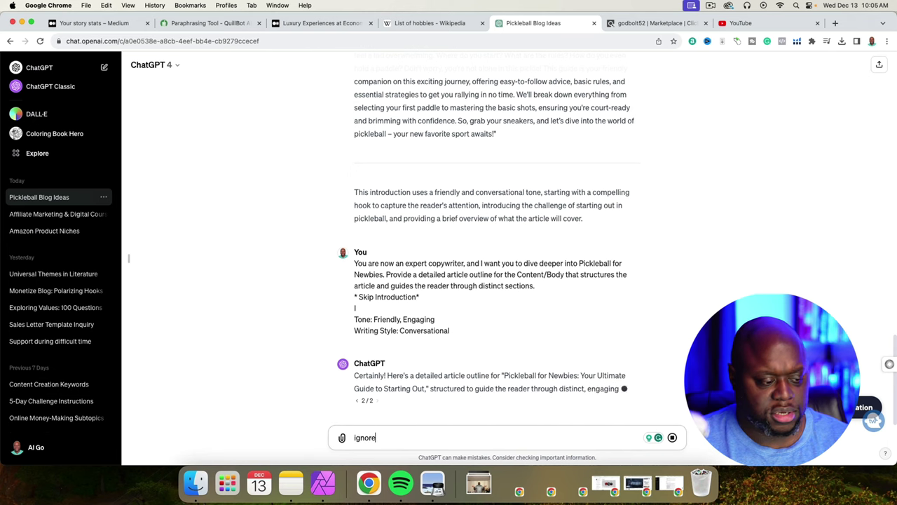
text(you )
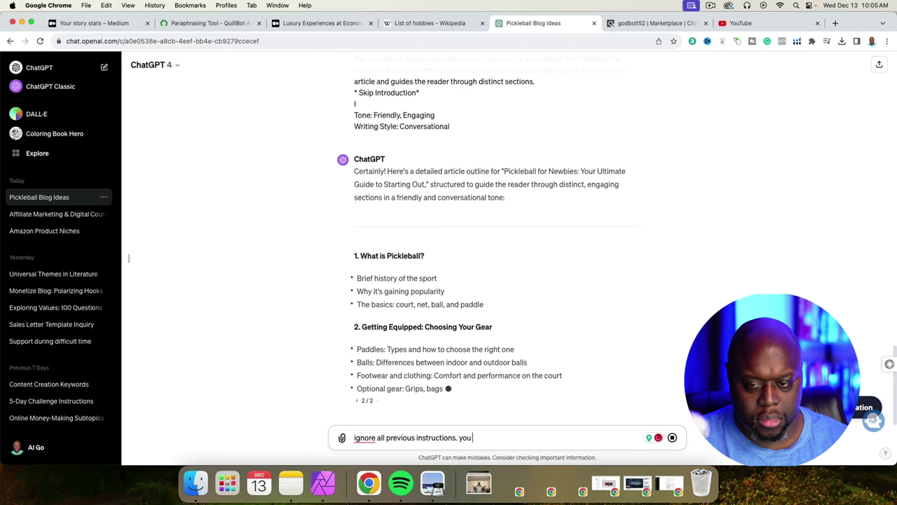
text(are now an expert copywriter who generates professional blog articles.Please generate a complete article from the outline. please expand each one of the subheadings and write an engaging article that grabs a)
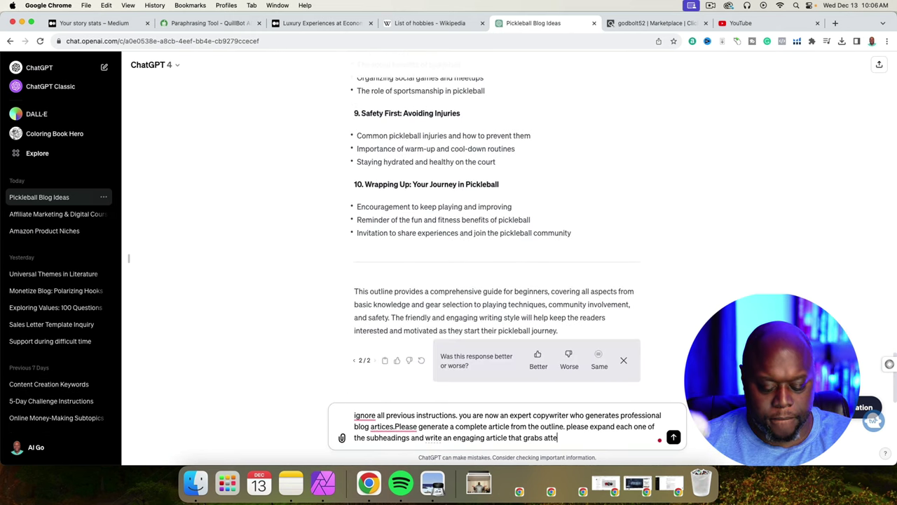
text(ttention from start to finish. please use long and short sentence and make them sound professionl/ original blog article outline)
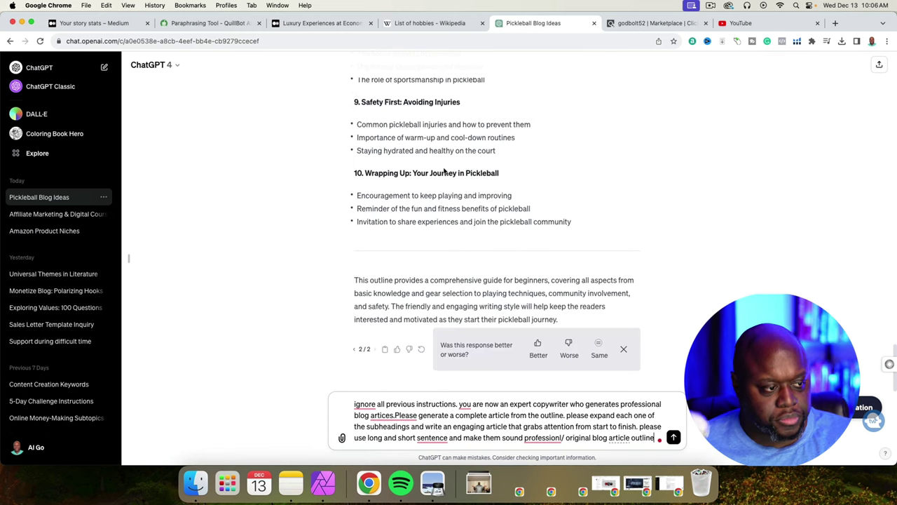
Copy the generated outline's ten sections, add them to the end of the drafted article prompt, and submit it
drag(569, 217, 354, 155)
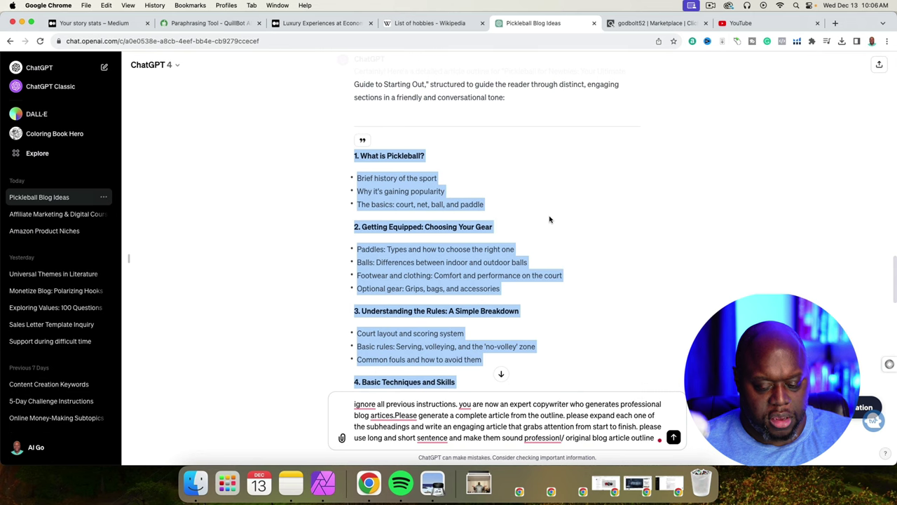
scroll(549, 219, down, 5)
click(650, 436)
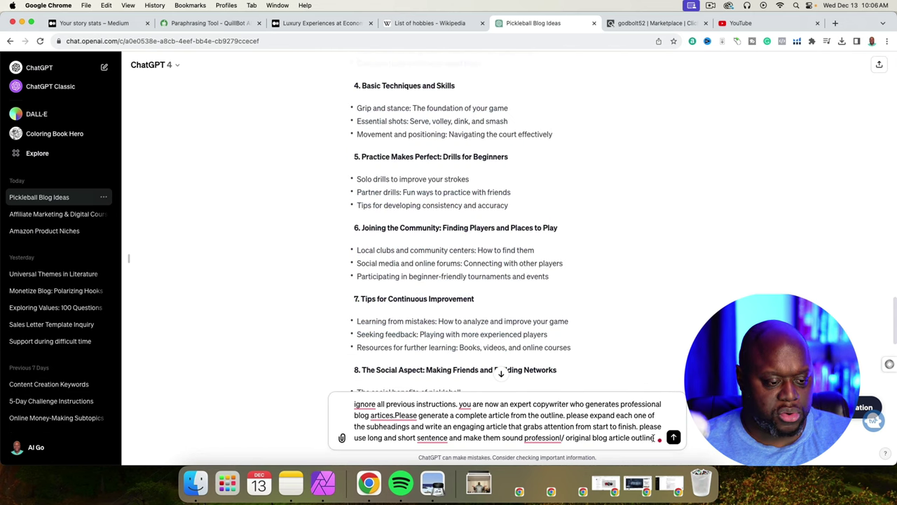
key(super+v)
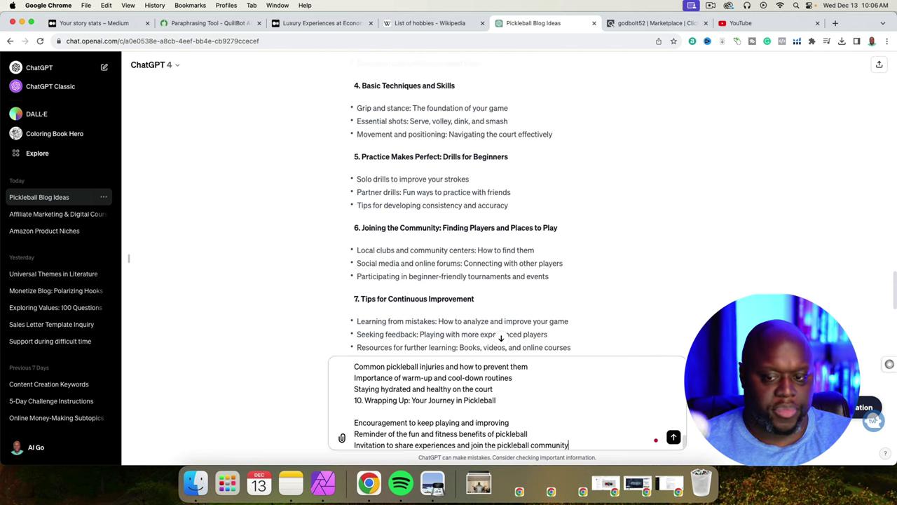
key(Return)
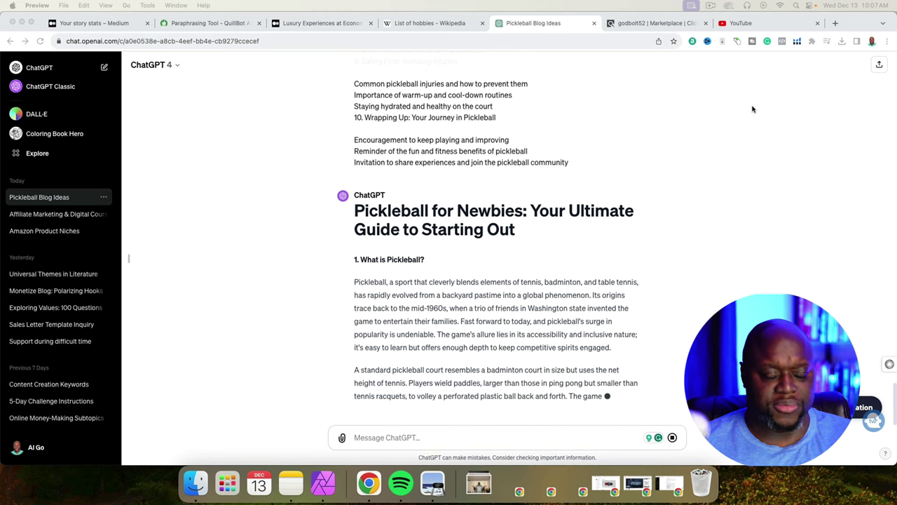
Switch to the ClickBank marketplace and create a HopLink for The Ultimate Pickleball Guide with the tracking ID "medium"
click(628, 27)
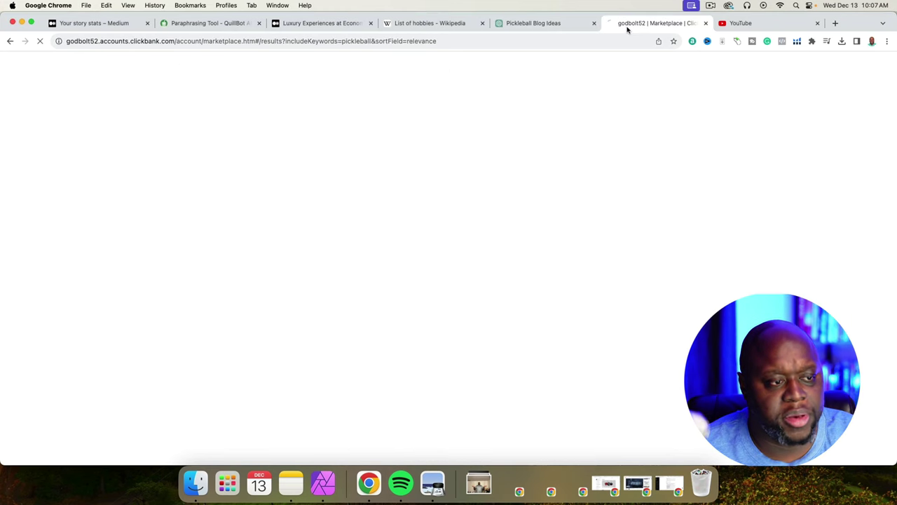
scroll(552, 300, down, 5)
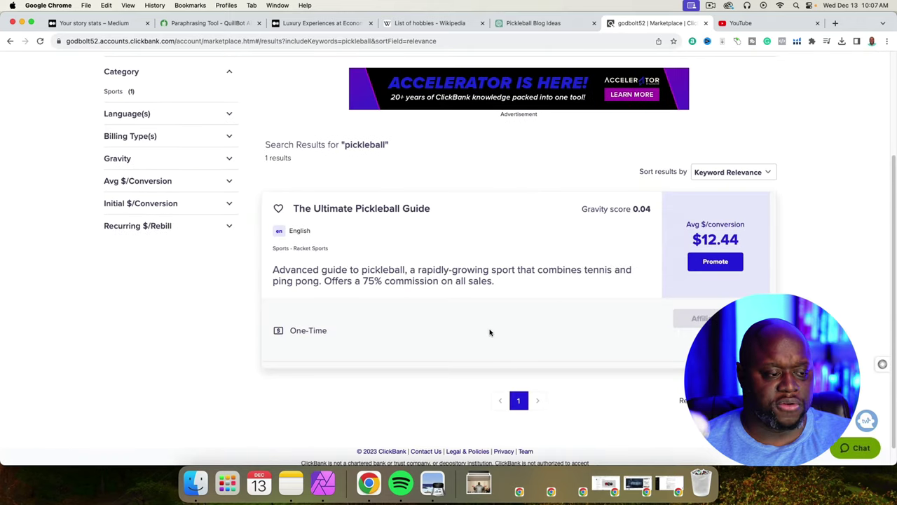
drag(305, 274, 537, 289)
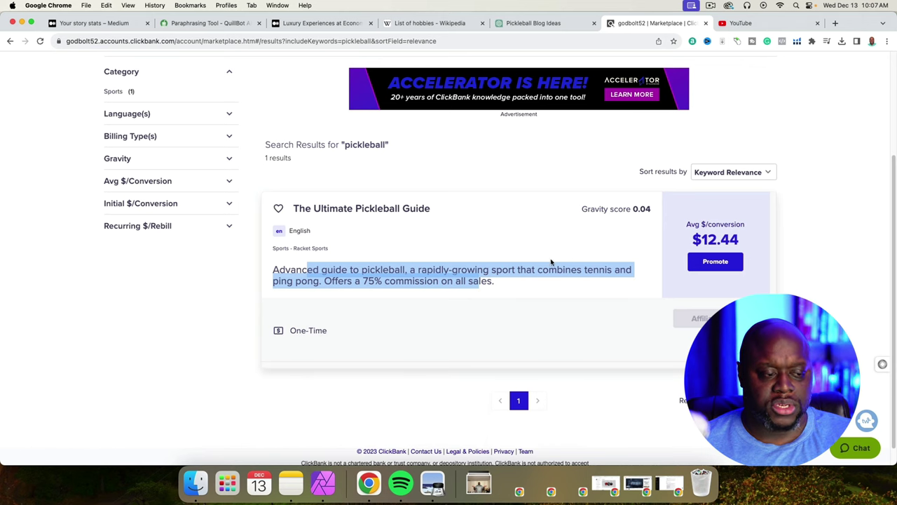
click(532, 313)
click(732, 263)
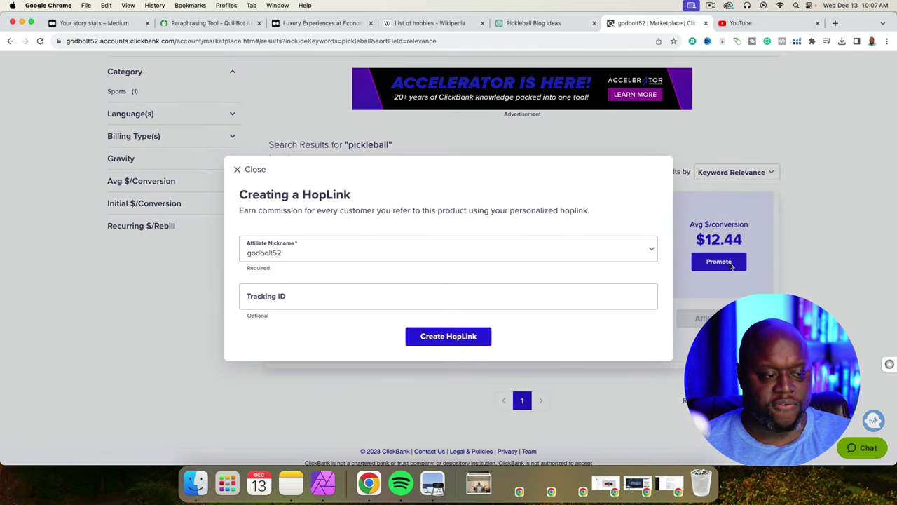
click(362, 299)
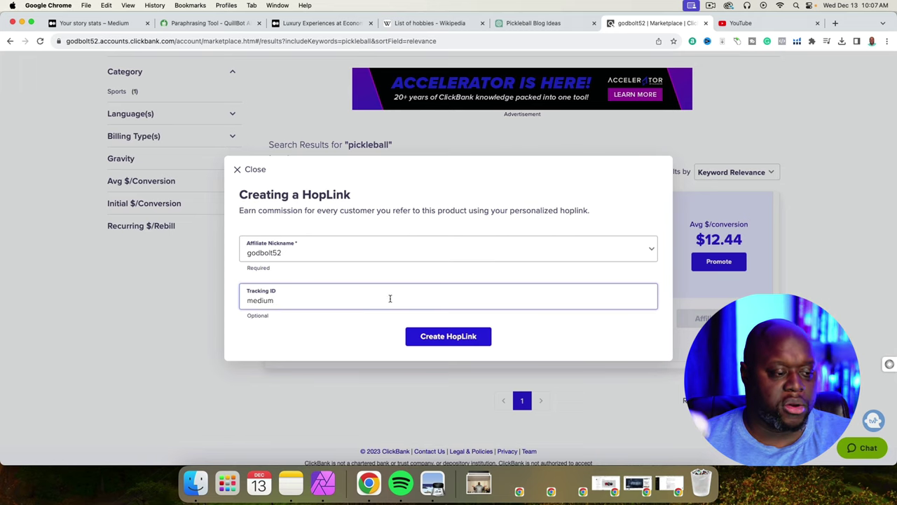
click(422, 334)
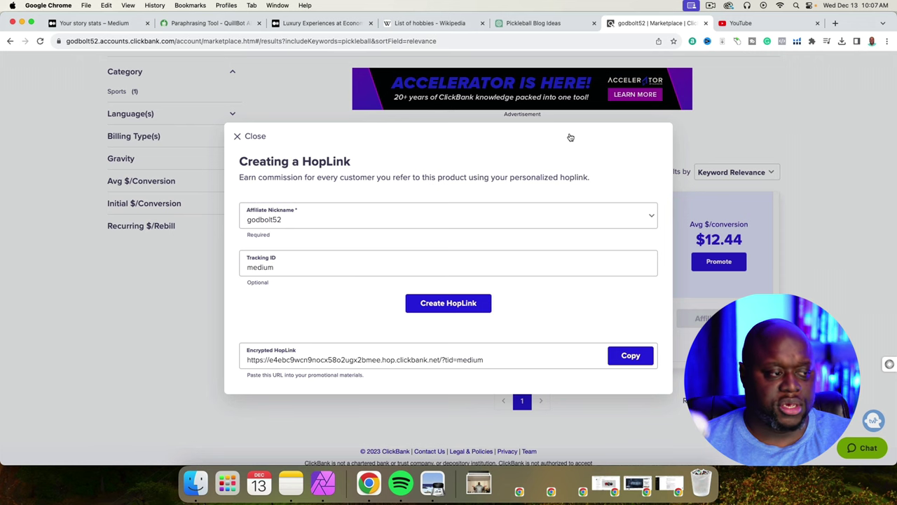
drag(570, 138, 615, 162)
Return to ChatGPT and copy the generated introduction paragraph, from "Imagine a sport" to "your new favorite sport awaits!"
click(540, 23)
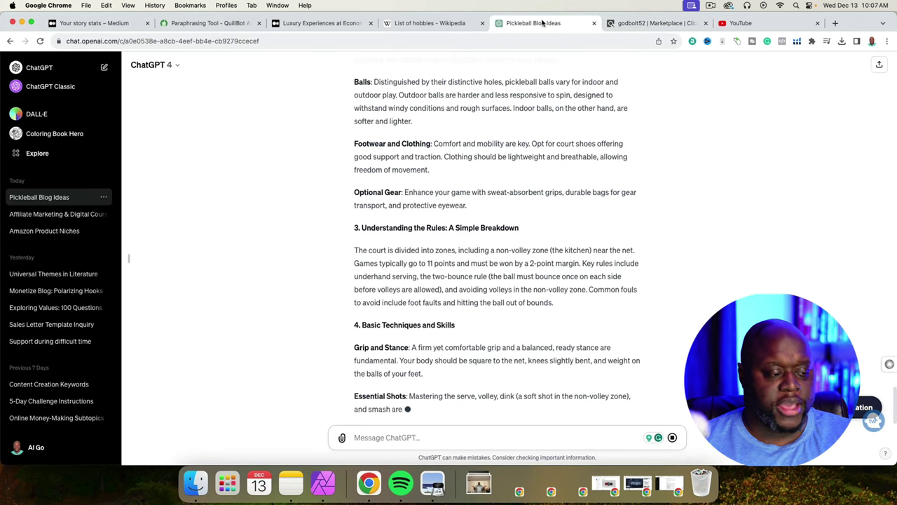
scroll(423, 192, up, 10)
scroll(424, 194, up, 5)
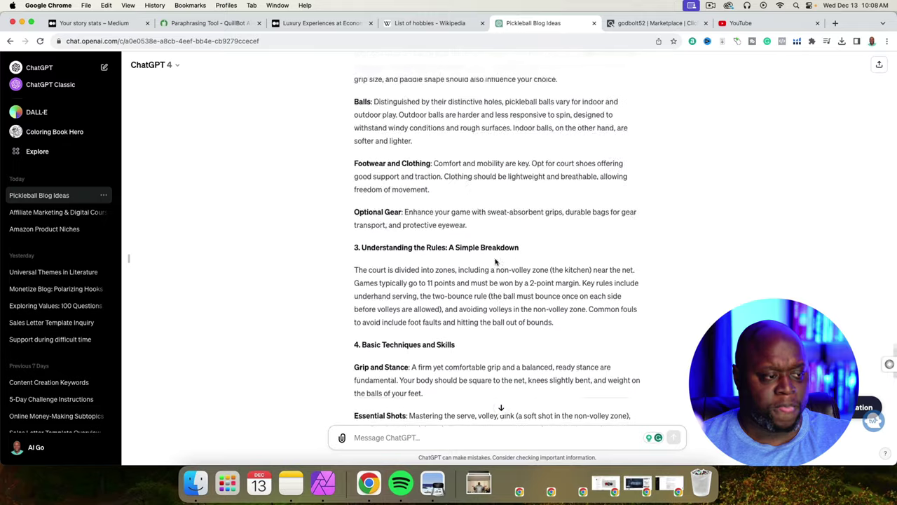
scroll(495, 261, up, 15)
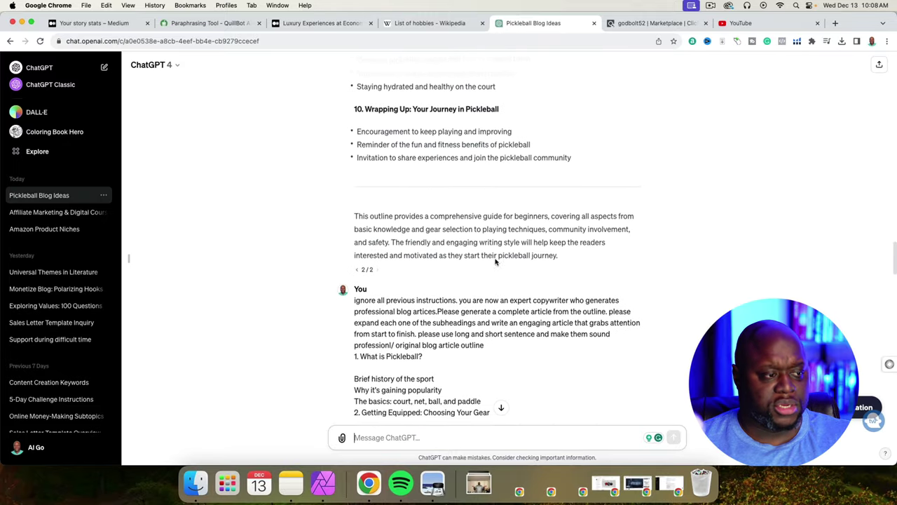
scroll(495, 261, up, 20)
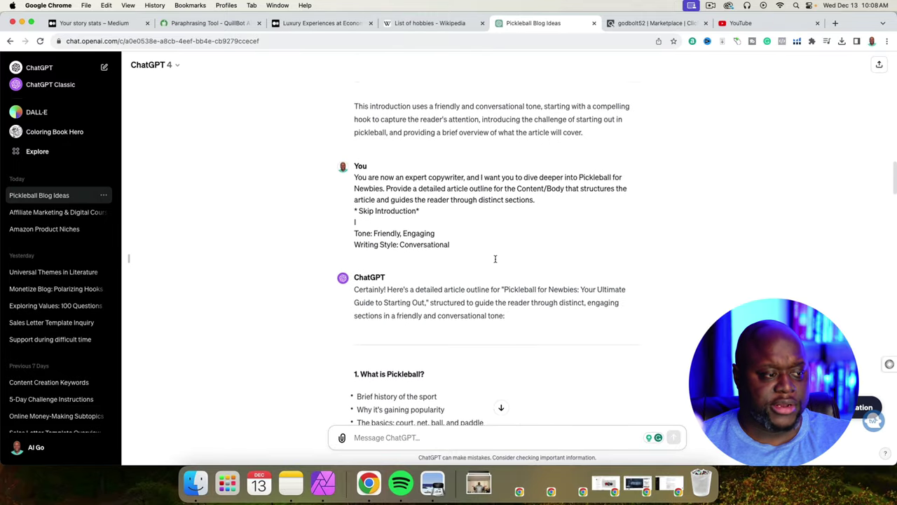
scroll(495, 259, up, 4)
scroll(448, 258, down, 4)
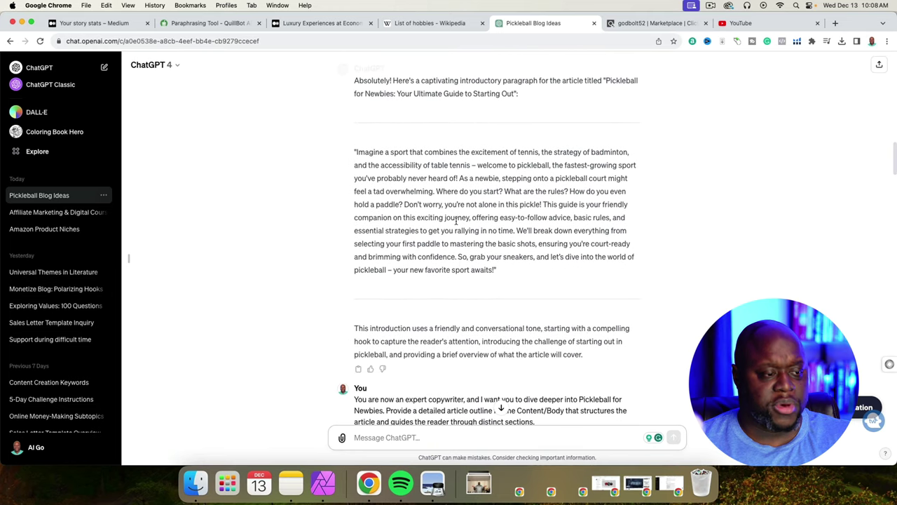
triple_click(457, 220)
right_click(630, 223)
click(641, 241)
click(493, 272)
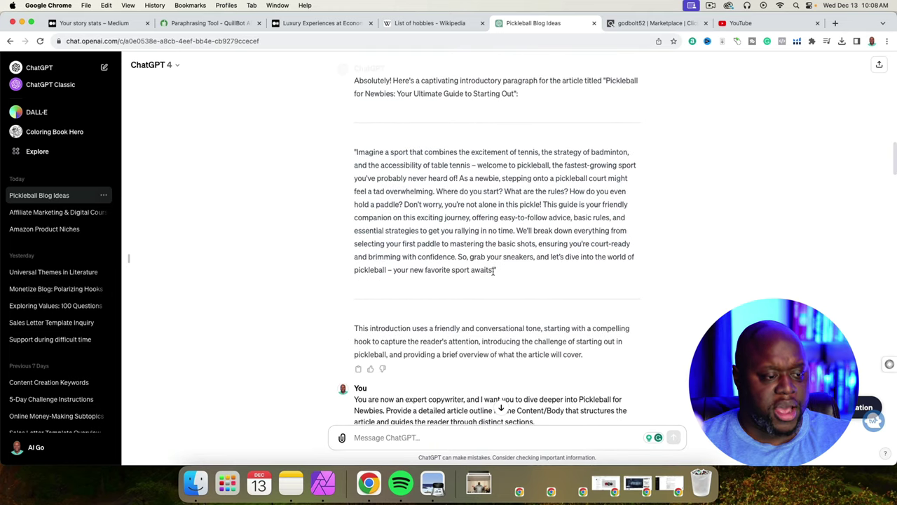
drag(493, 271, 354, 152)
Paste the introduction into QuillBot, paraphrase it in Standard mode, and copy the paraphrased text
key(super+2)
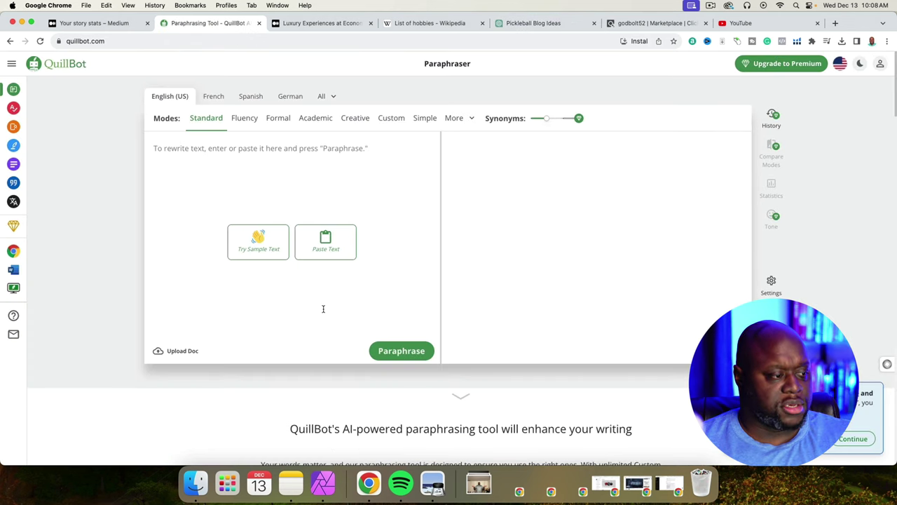
click(322, 309)
key(super+v)
click(401, 351)
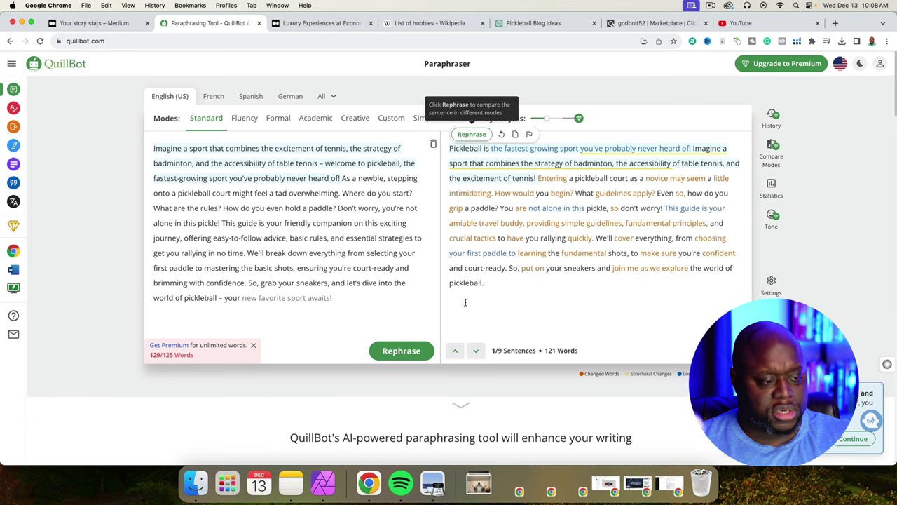
click(736, 351)
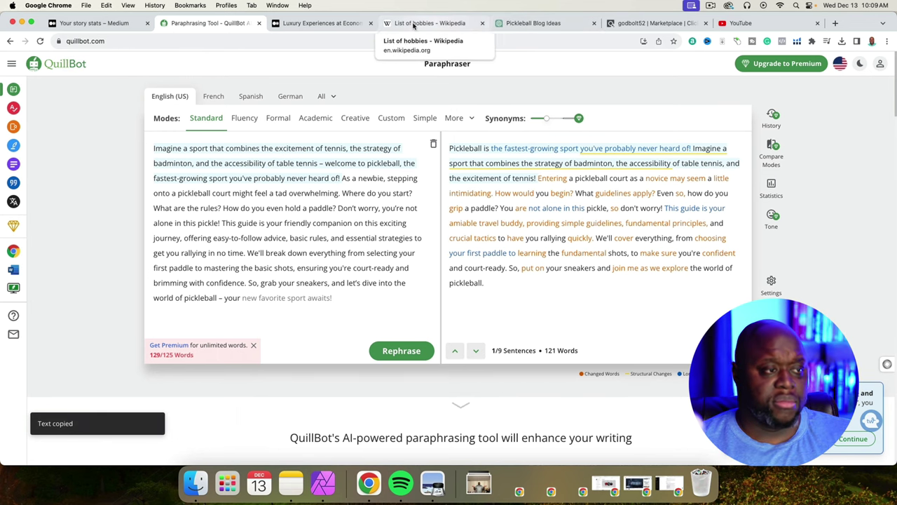
Start a new story in Medium and paste the paraphrased introduction into its body
click(98, 26)
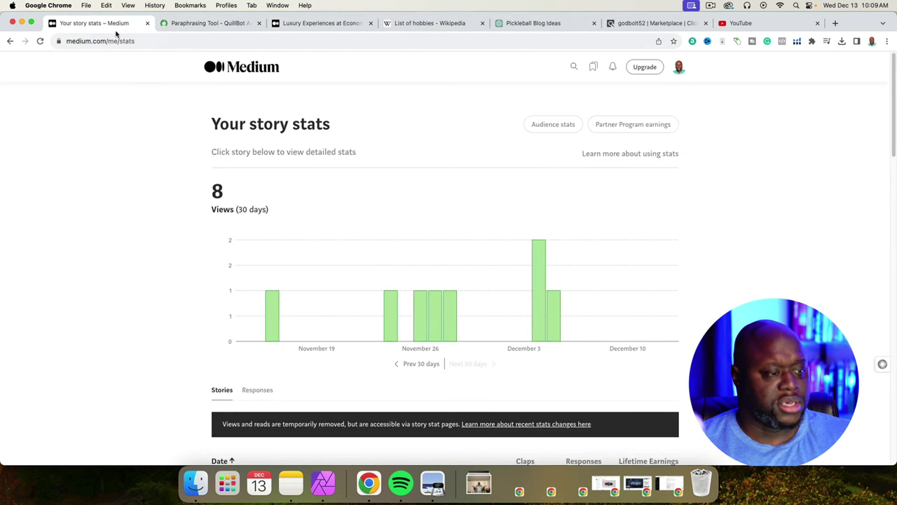
click(678, 66)
click(646, 144)
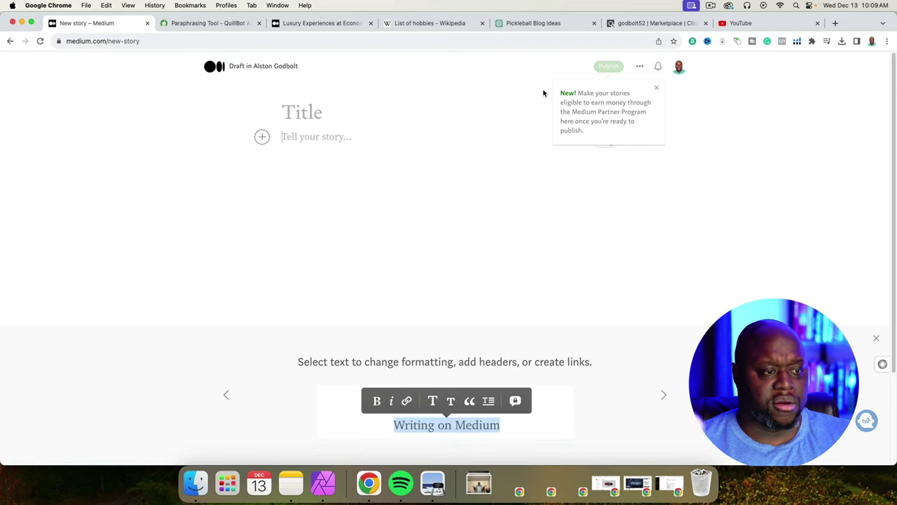
click(333, 138)
key(super+v)
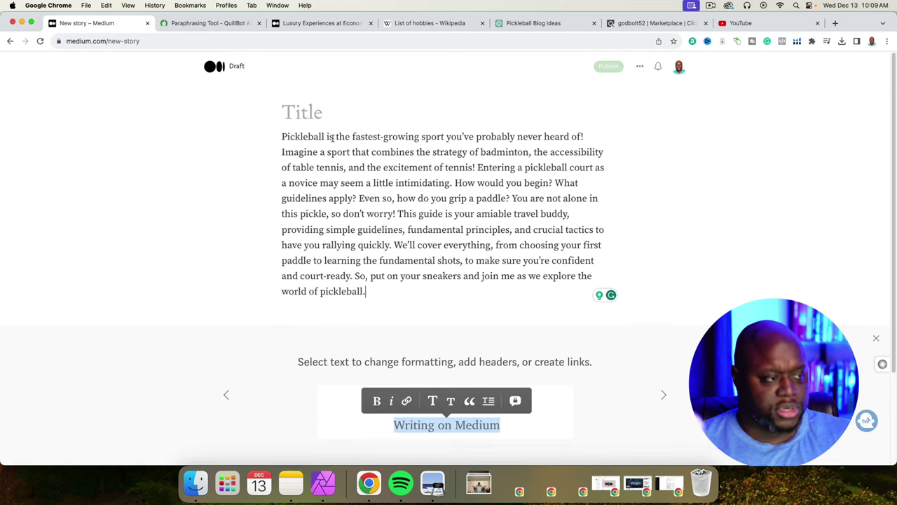
Return to ChatGPT, find the complete generated pickleball article, and select a passage of its body text
click(531, 24)
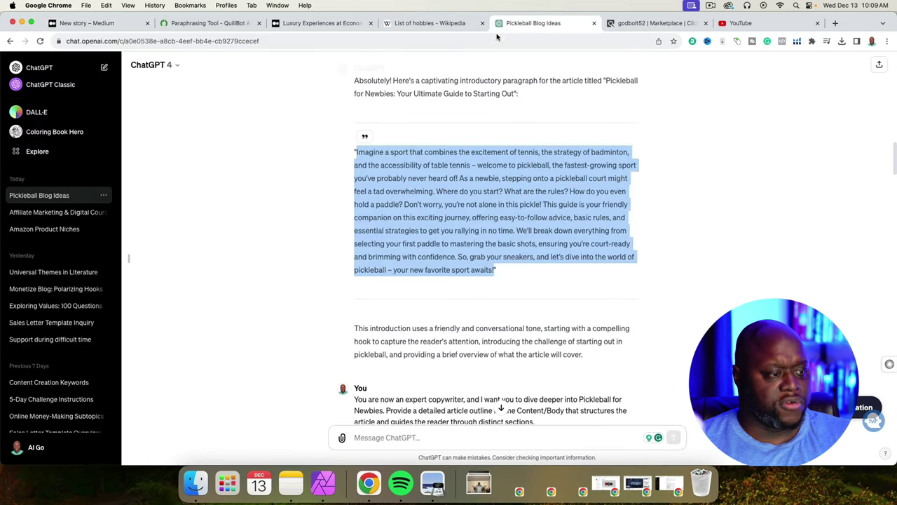
scroll(465, 324, down, 15)
scroll(464, 319, up, 5)
scroll(464, 319, up, 15)
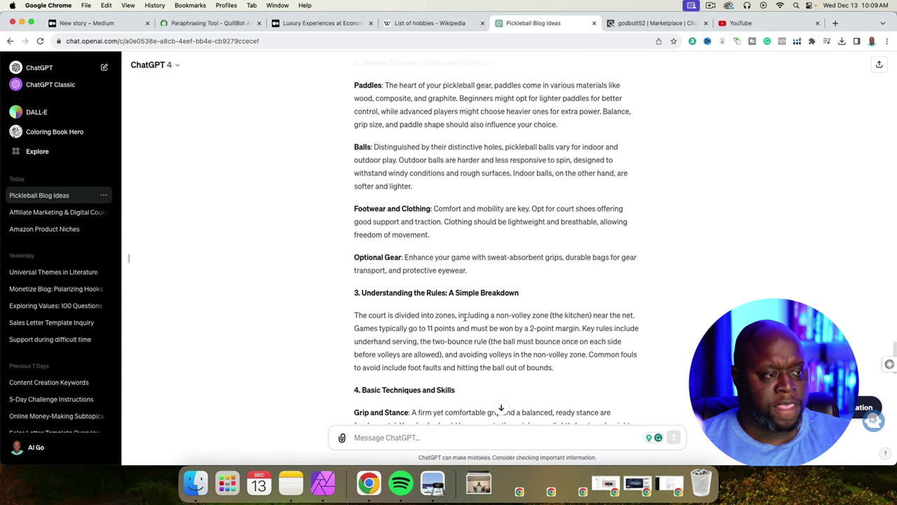
drag(356, 344, 516, 367)
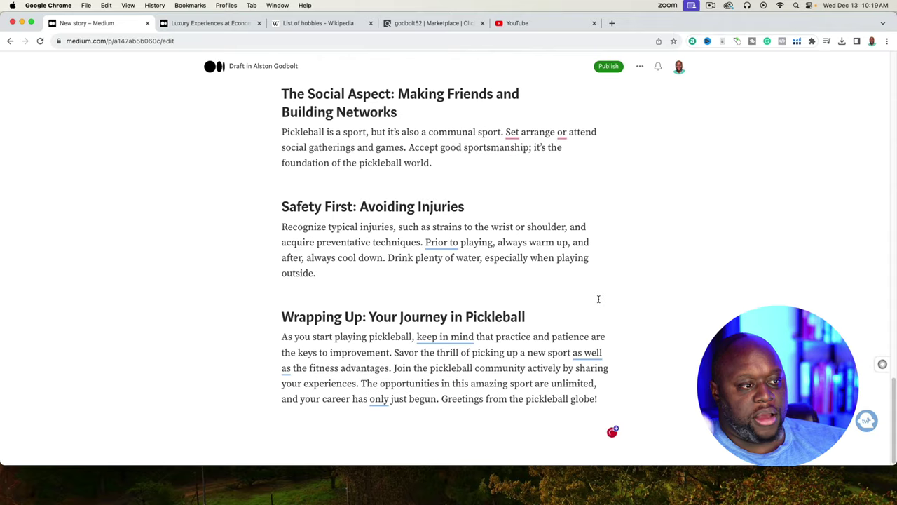
Search Unsplash for "pickleball" on a new line below the Medium story's introduction and insert one of the photos
scroll(598, 297, up, 20)
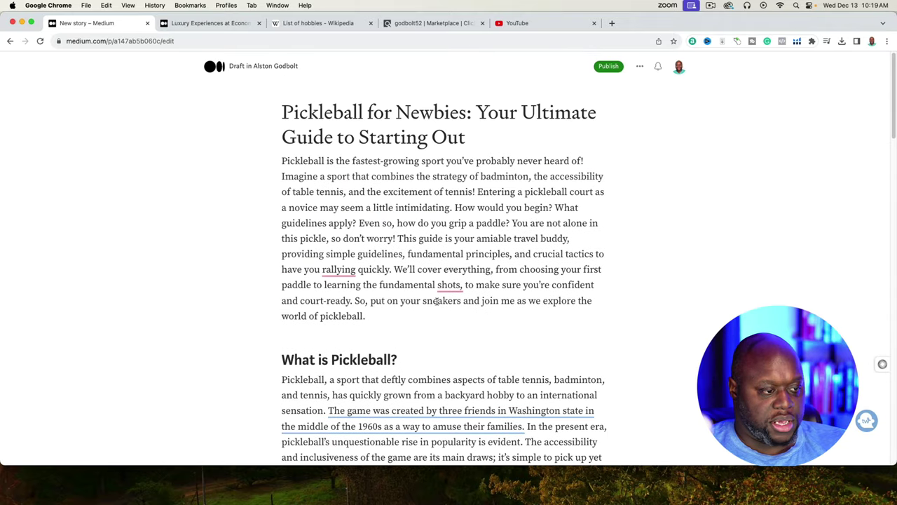
click(428, 320)
key(Return)
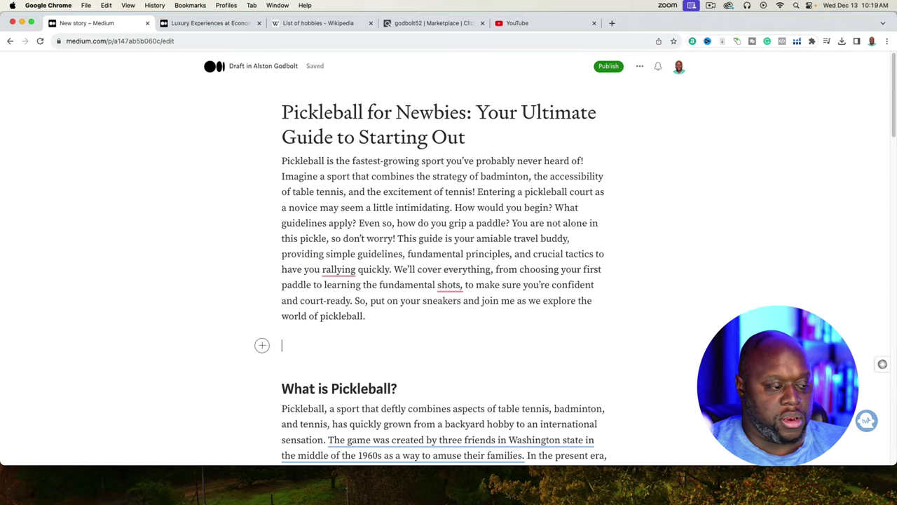
click(262, 345)
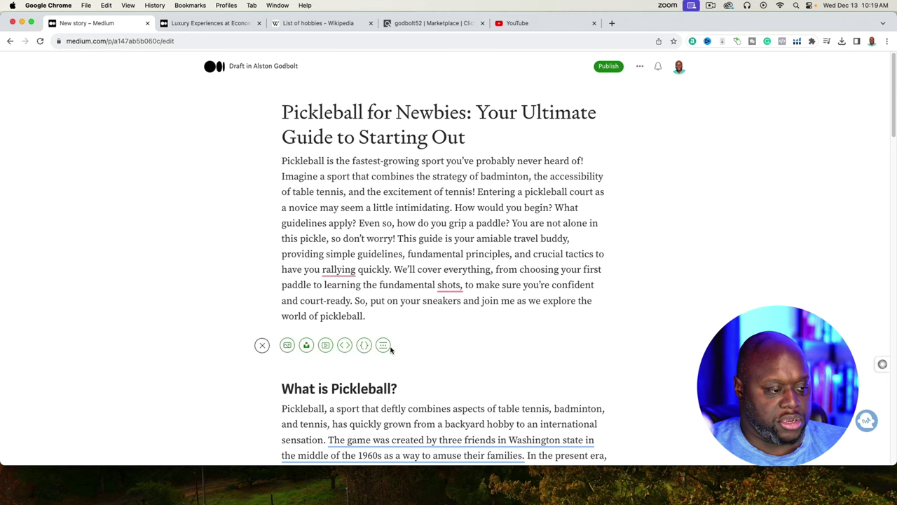
text(pickleball)
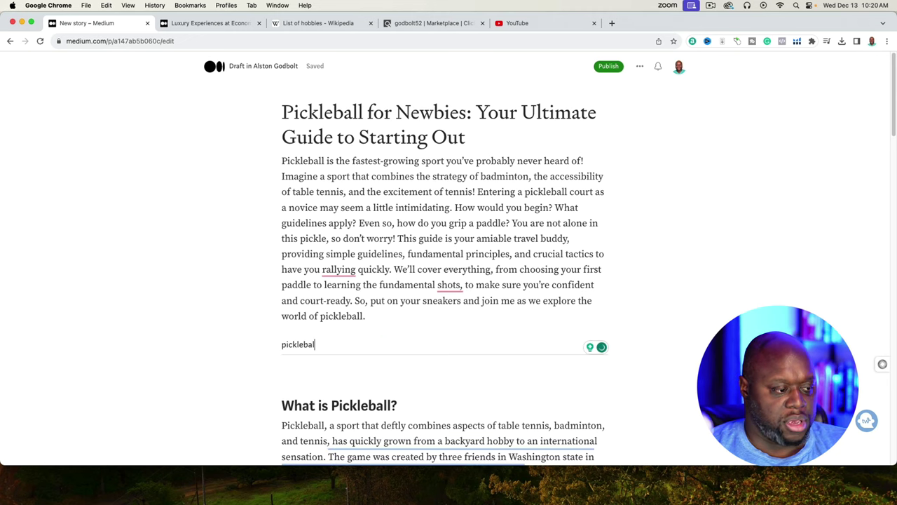
key(Return)
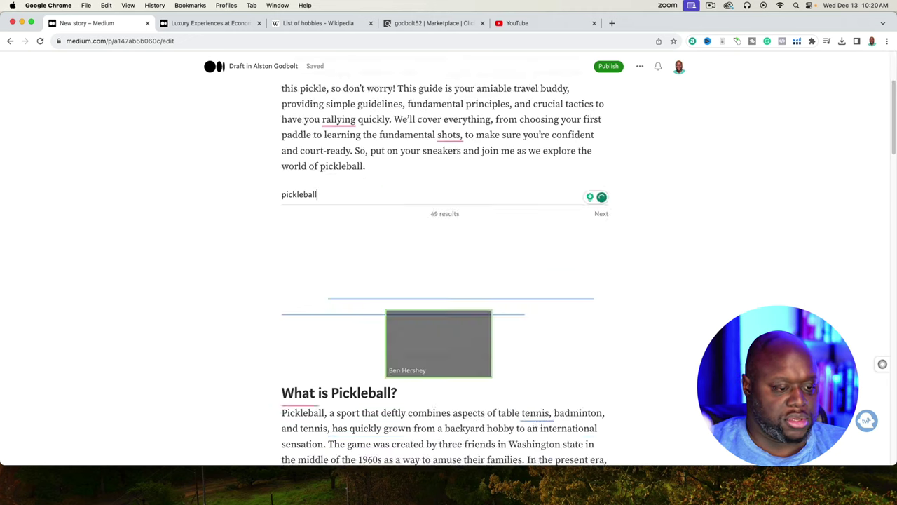
click(316, 259)
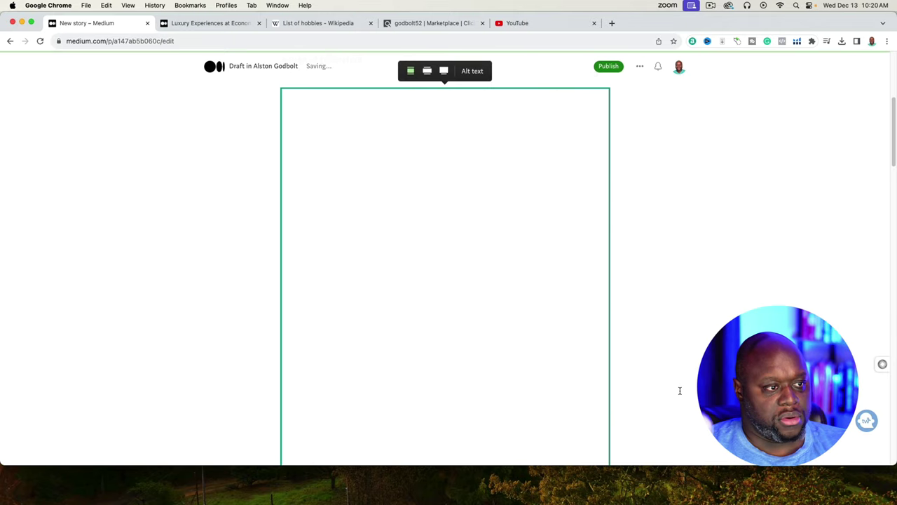
Add a line after the "Understanding the Rules" section and start an Unsplash photo search below "Joining the Community"
scroll(677, 384, down, 5)
scroll(680, 390, down, 10)
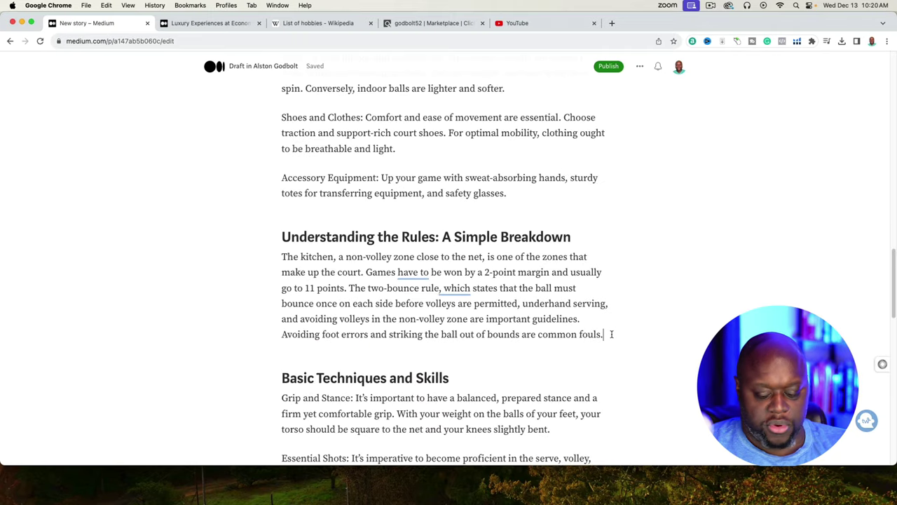
key(Return)
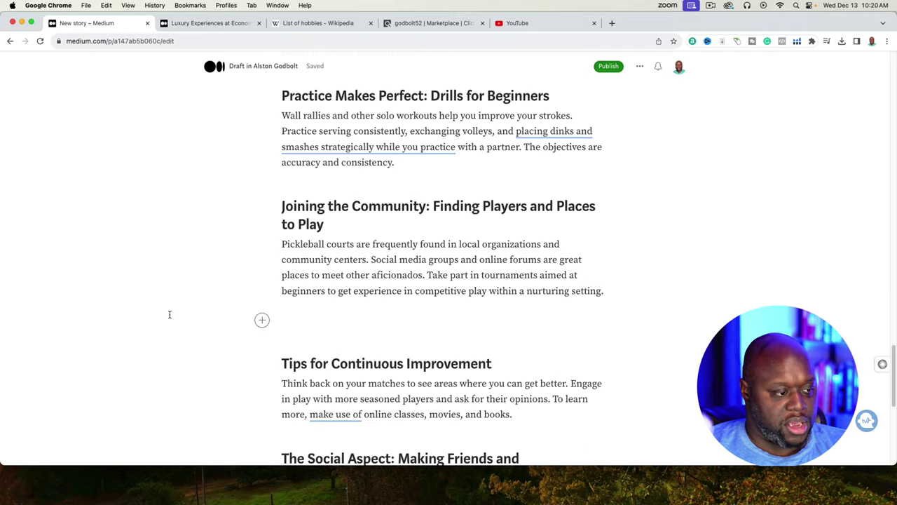
click(261, 319)
click(306, 321)
text(p)
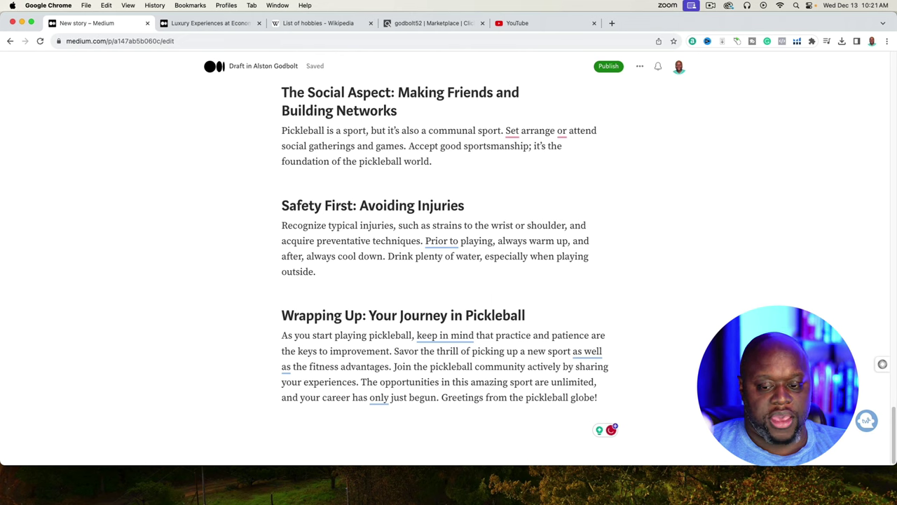
Open the screenshot of the Affiliate Article formula in Preview and paste the formula's text into the ChatGPT prompt
key(super+Tab)
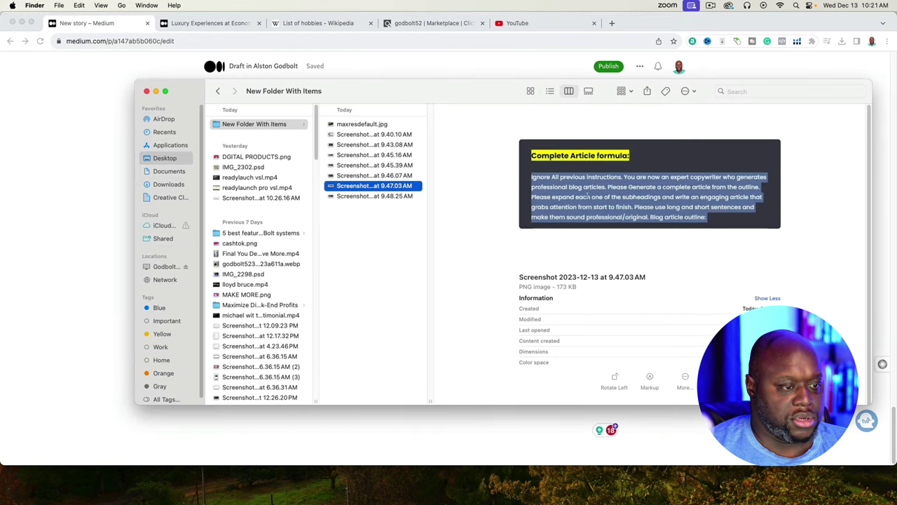
click(355, 196)
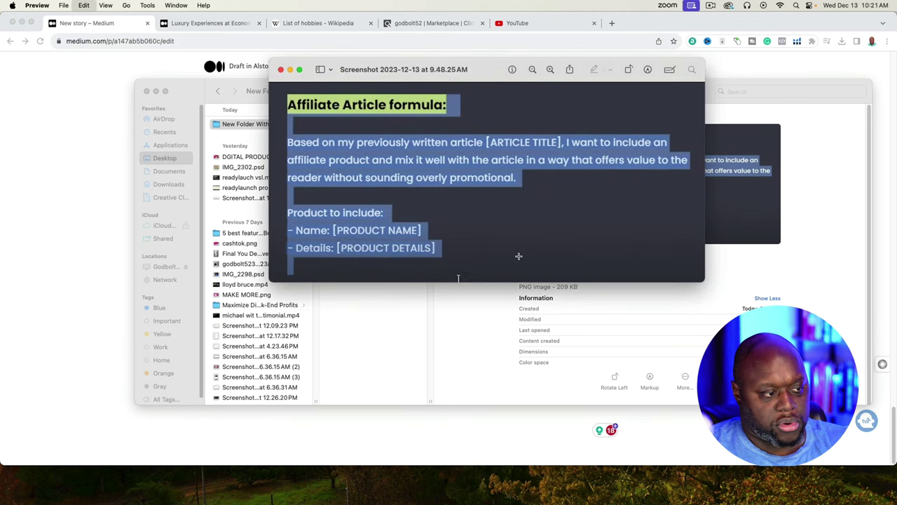
click(96, 245)
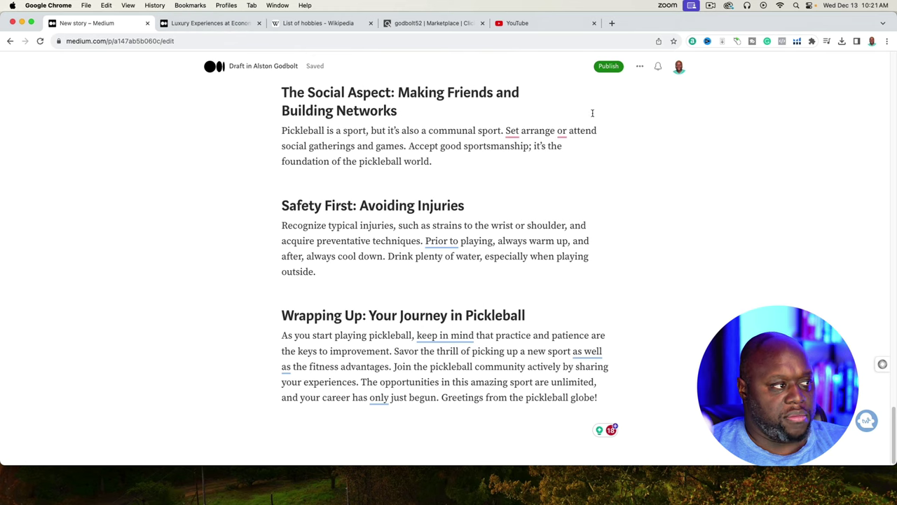
drag(688, 19, 652, 30)
key(super+grave)
key(super+v)
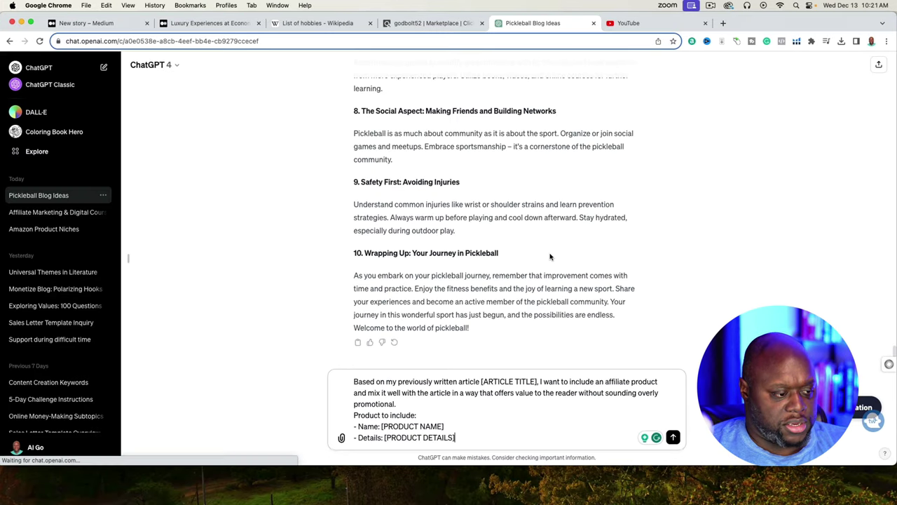
Replace [ARTICLE TITLE] in the prompt with the Medium story's title, "Pickleball for Newbies: Your Ultimate Guide to Starting Out"
click(84, 23)
scroll(428, 175, up, 15)
key(super+5)
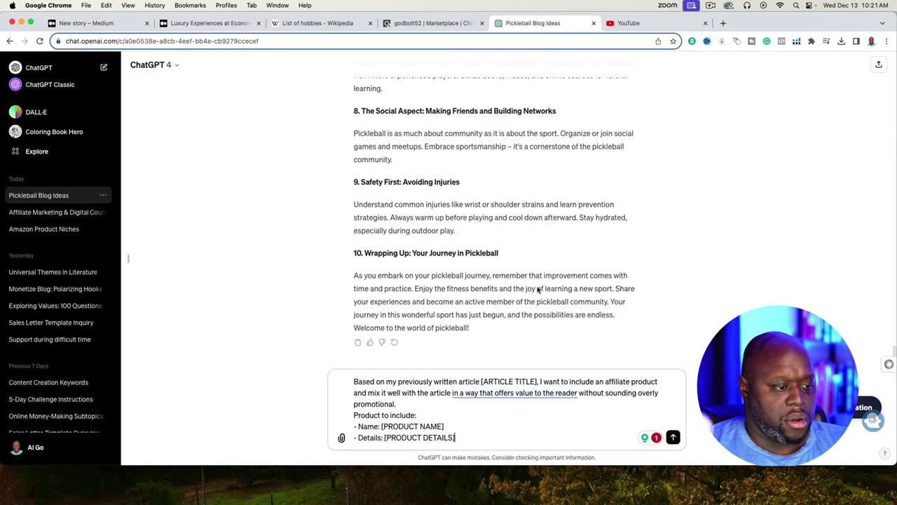
drag(481, 381, 538, 381)
key(super+v)
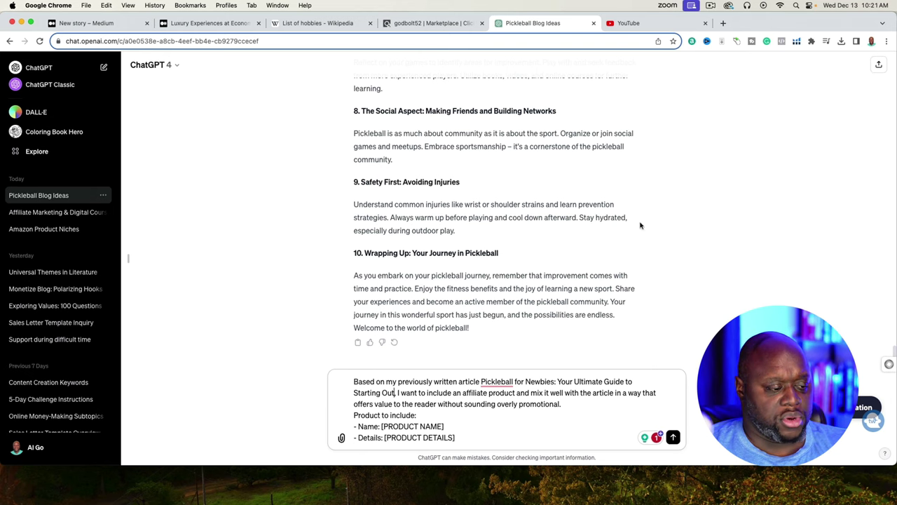
Open the sales page of The Ultimate Pickleball Guide from the ClickBank marketplace and look through its content
click(420, 28)
key(Escape)
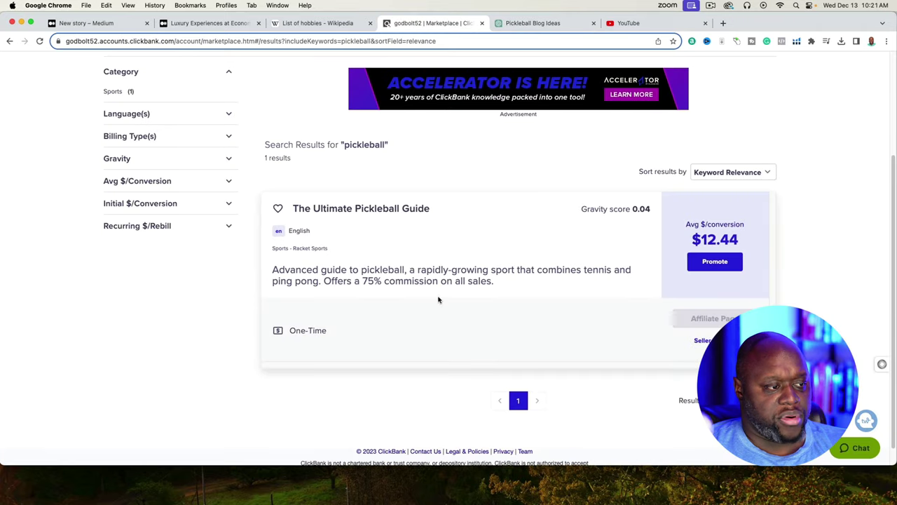
click(345, 207)
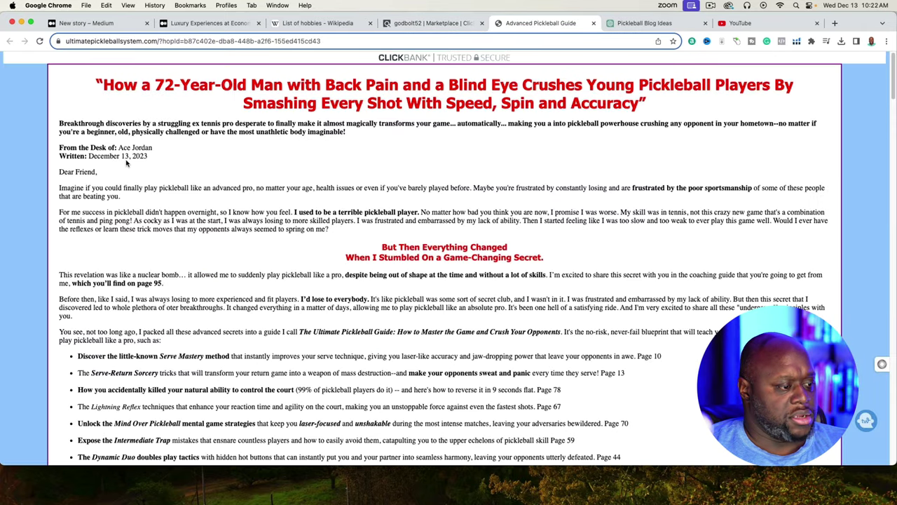
scroll(168, 200, down, 20)
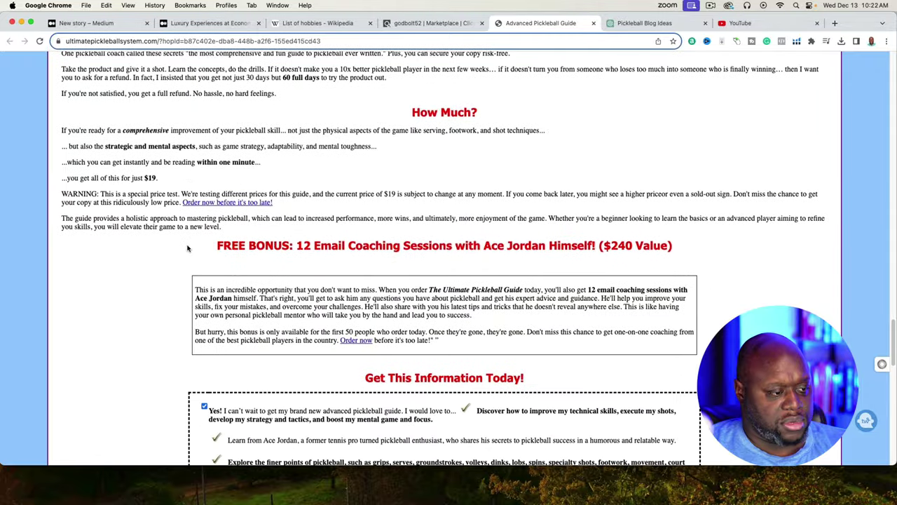
scroll(187, 247, down, 10)
scroll(464, 160, up, 20)
key(super+l)
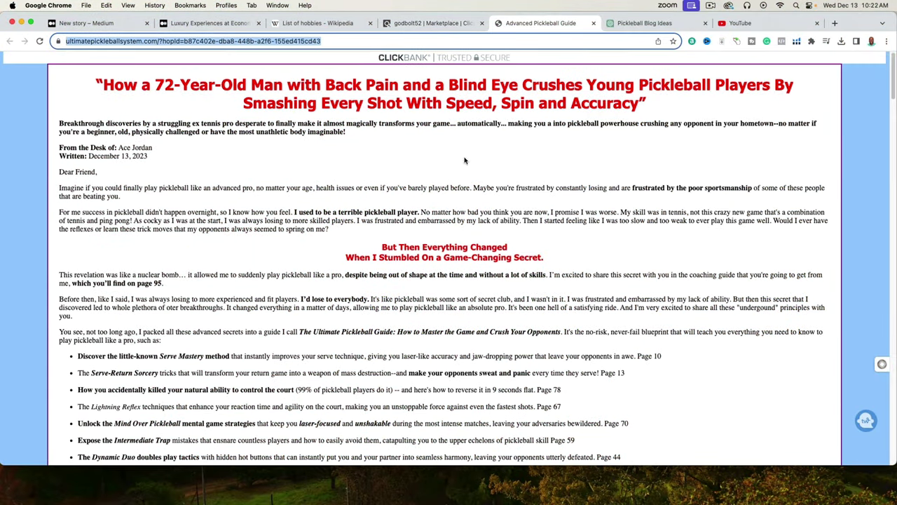
Copy the product name from the ClickBank listing and replace [PRODUCT NAME] in the ChatGPT prompt with "The Ultimate Pickleball Guide"
click(431, 24)
drag(430, 208, 293, 208)
key(super+c)
click(645, 23)
drag(381, 426, 434, 426)
key(super+v)
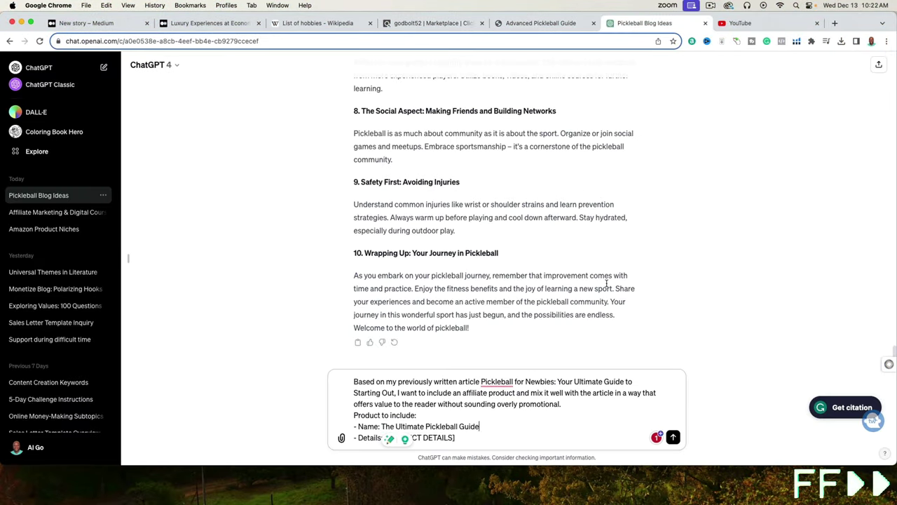
Check the sales page for product details, replace [PRODUCT DETAILS] with "guide to being successful the pickball", and send the prompt
click(540, 23)
scroll(238, 294, down, 10)
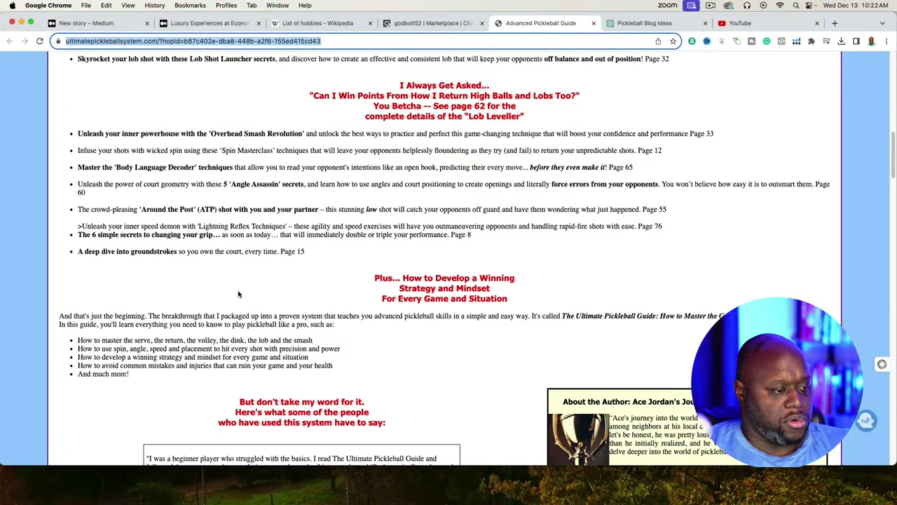
scroll(239, 294, down, 3)
scroll(238, 291, down, 20)
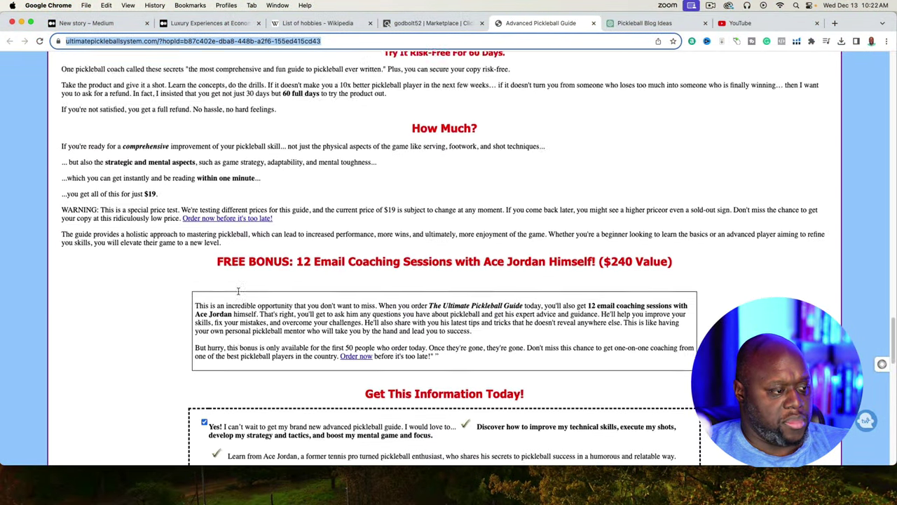
scroll(238, 294, down, 5)
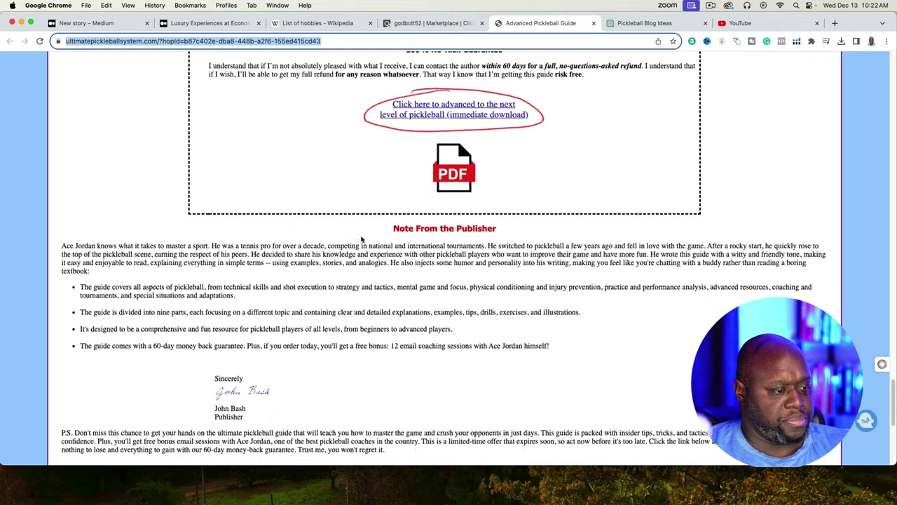
key(ctrl+Tab)
text(guide to being successful the)
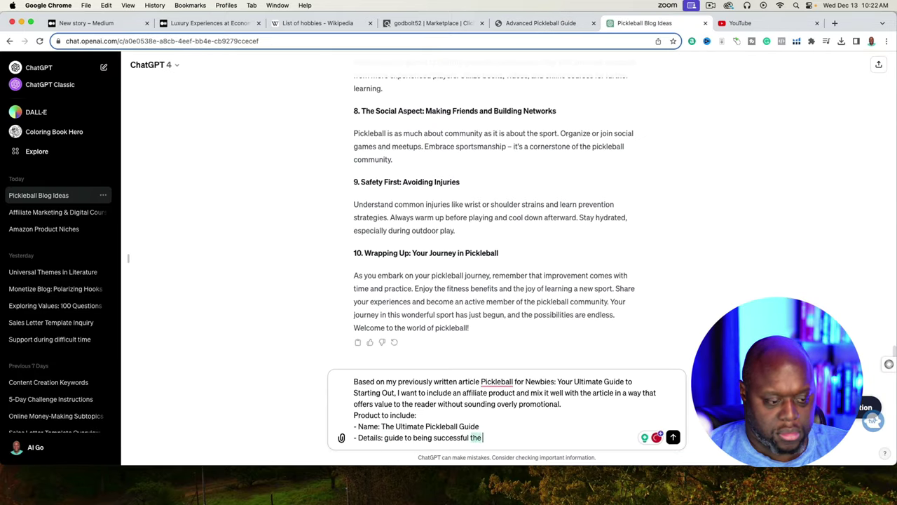
key(Return)
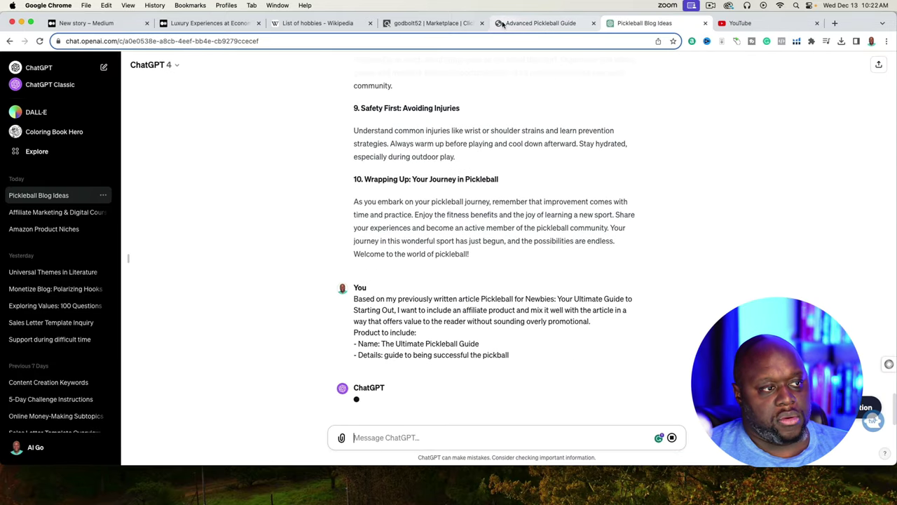
Return to the ClickBank marketplace and create a HopLink for the pickleball guide with the tracking ID "medium"
click(497, 23)
click(431, 24)
click(715, 260)
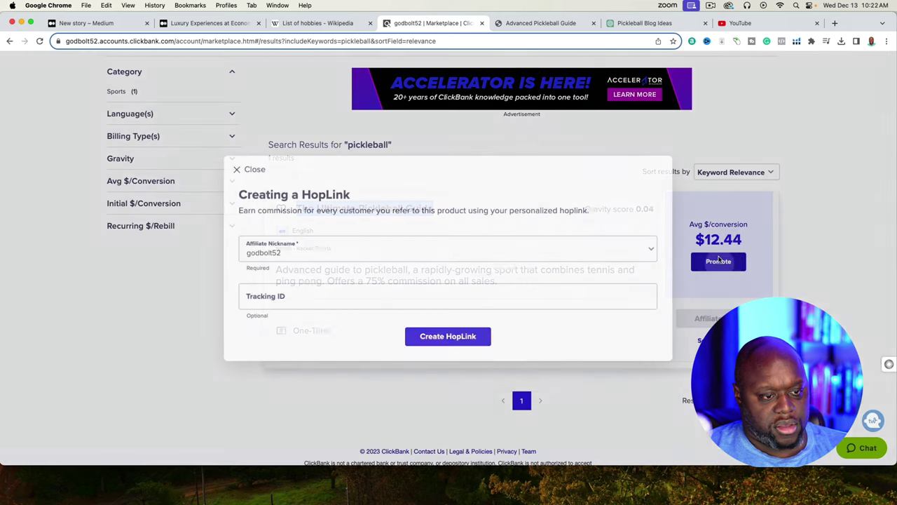
click(337, 298)
text(medium)
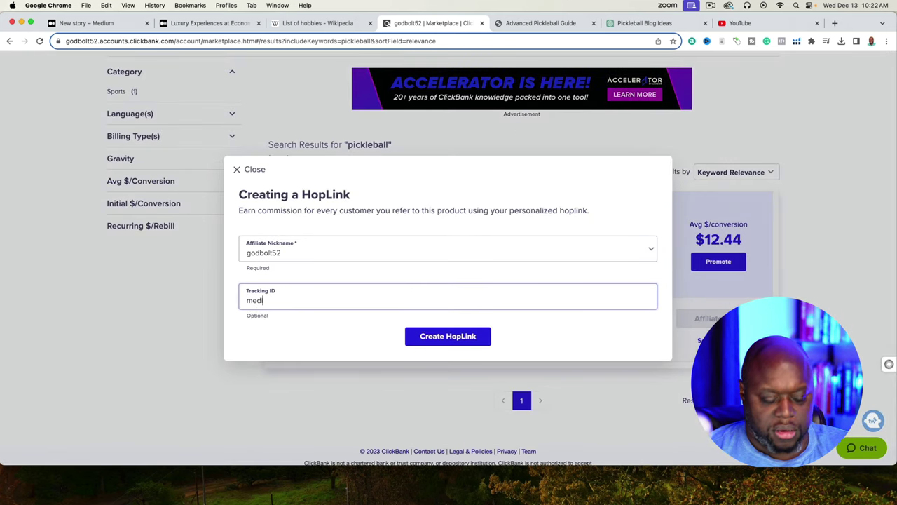
click(427, 336)
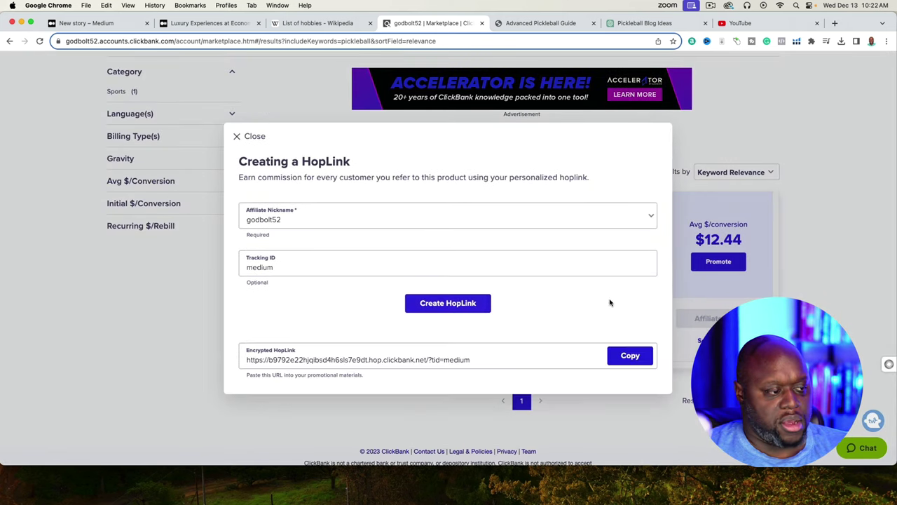
Return to ChatGPT and select the body text of the newly generated "Tips for Continuous Improvement" section that promotes the guide
click(618, 24)
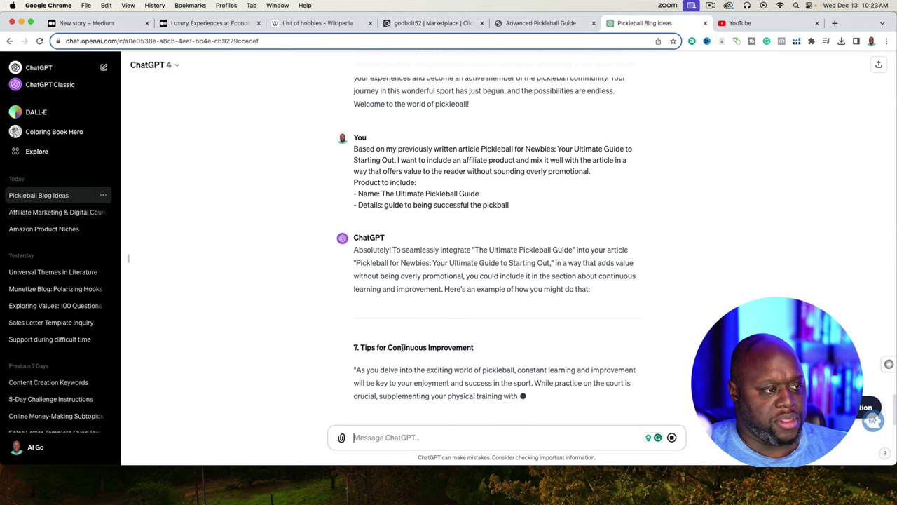
scroll(401, 349, up, 10)
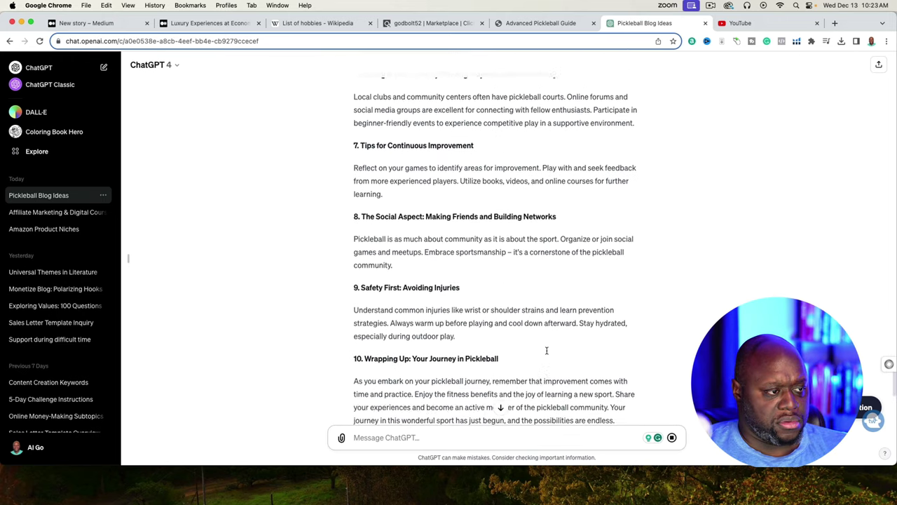
scroll(619, 355, down, 10)
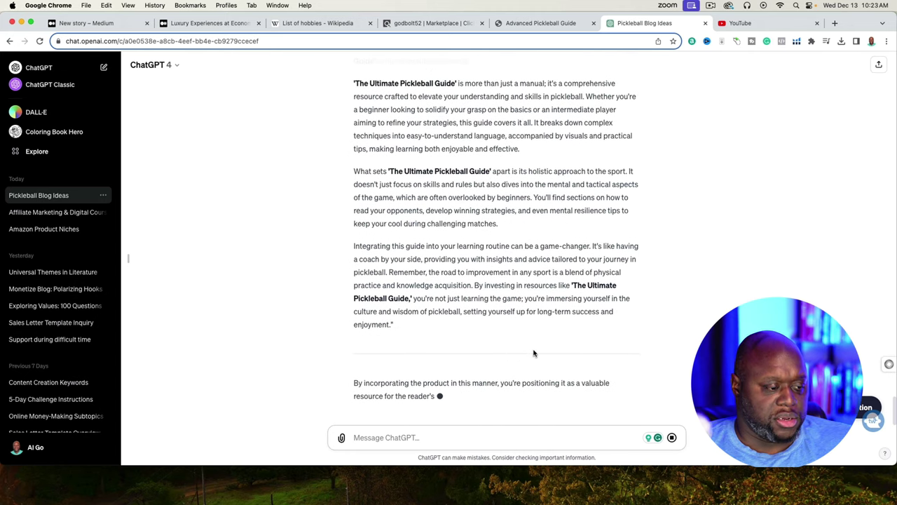
drag(398, 339, 359, 262)
scroll(370, 273, up, 5)
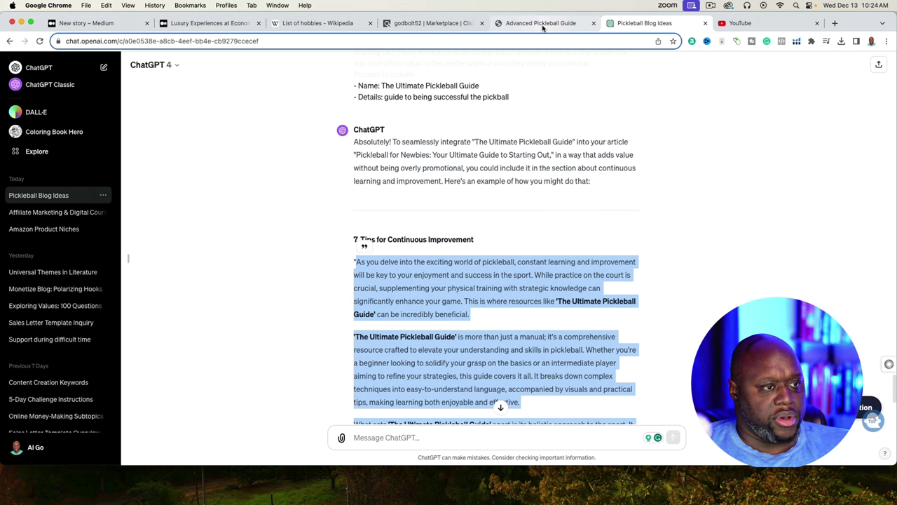
In the Medium draft, replace the body text under "Tips for Continuous Improvement" with the guide-promoting text copied from ChatGPT
click(86, 23)
scroll(435, 278, down, 15)
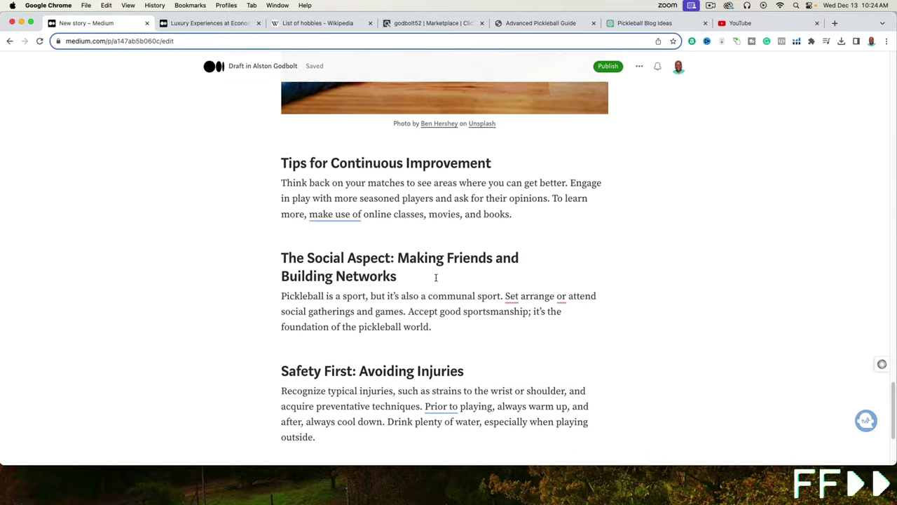
scroll(437, 221, up, 10)
click(644, 23)
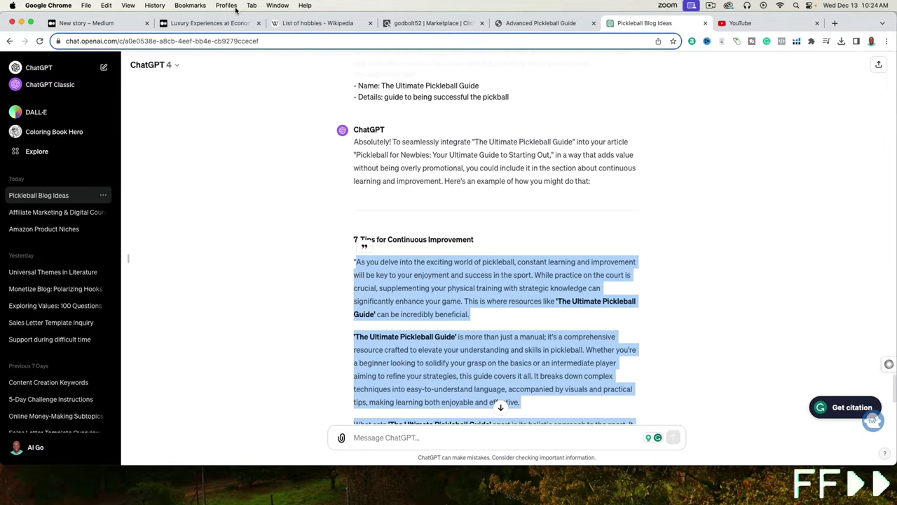
click(86, 23)
scroll(396, 267, down, 3)
scroll(396, 267, up, 15)
scroll(396, 267, down, 15)
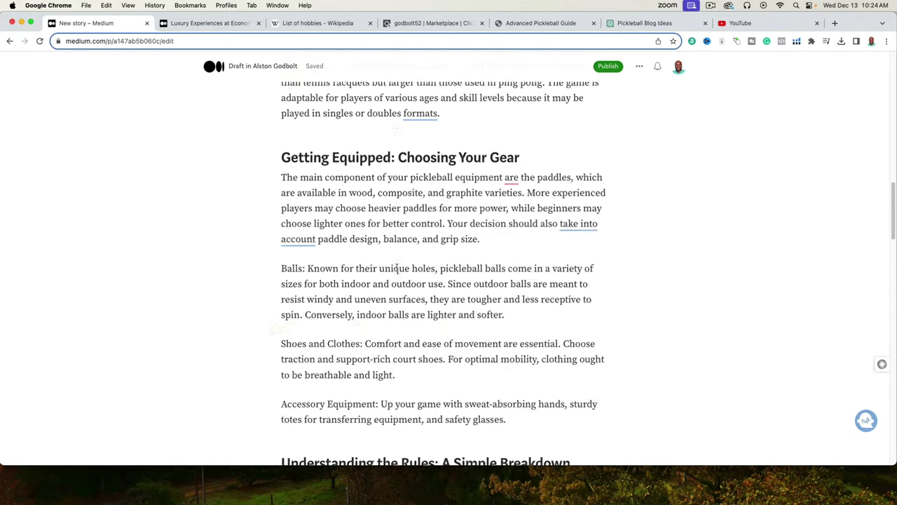
scroll(396, 267, up, 2)
triple_click(396, 160)
key(super+v)
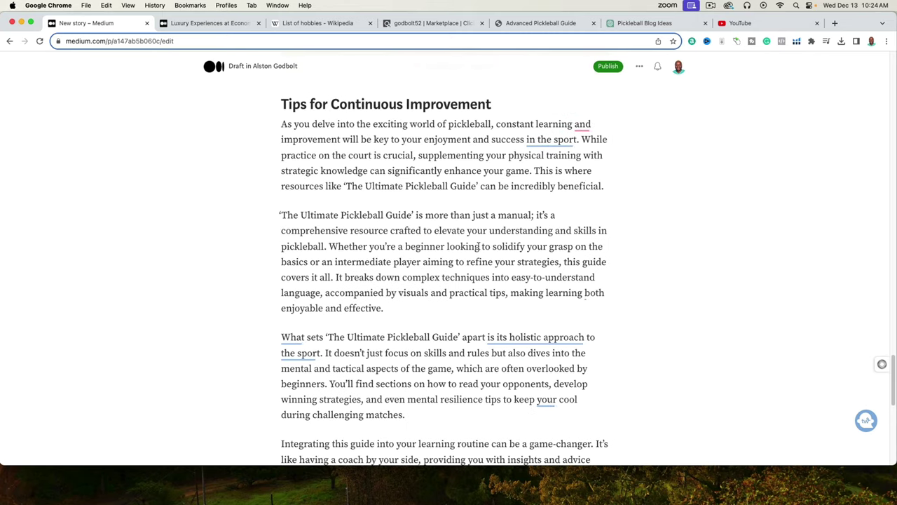
Copy the encrypted HopLink from ClickBank and link it to "The Ultimate Pickleball Guide" in the section's first paragraph in Medium
click(433, 25)
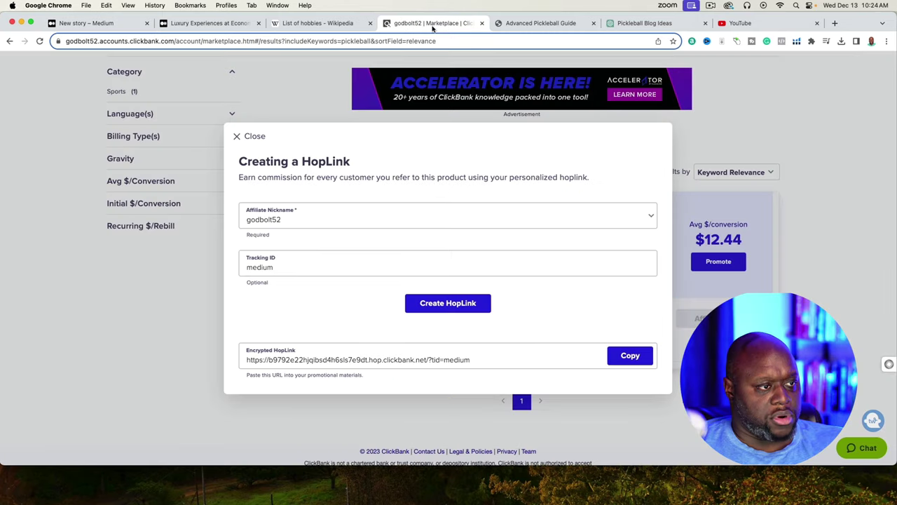
click(630, 355)
key(super+1)
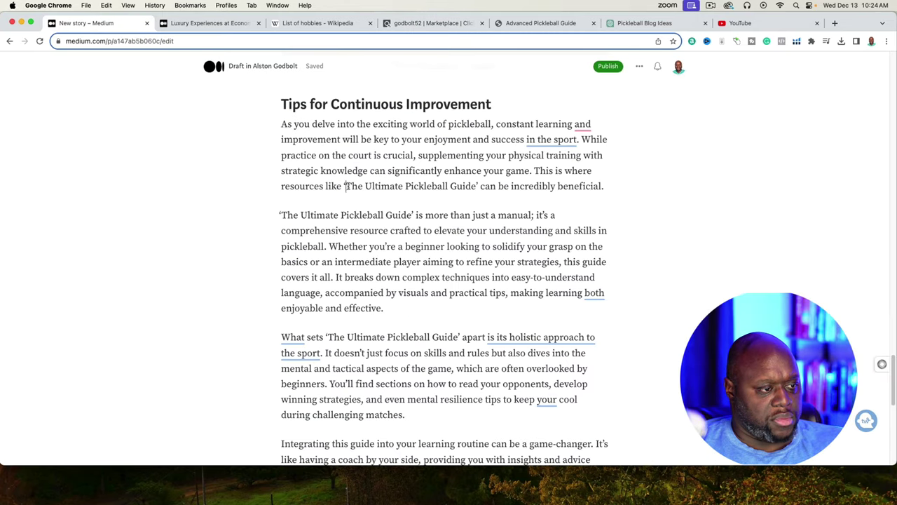
drag(345, 186, 477, 186)
key(super+k)
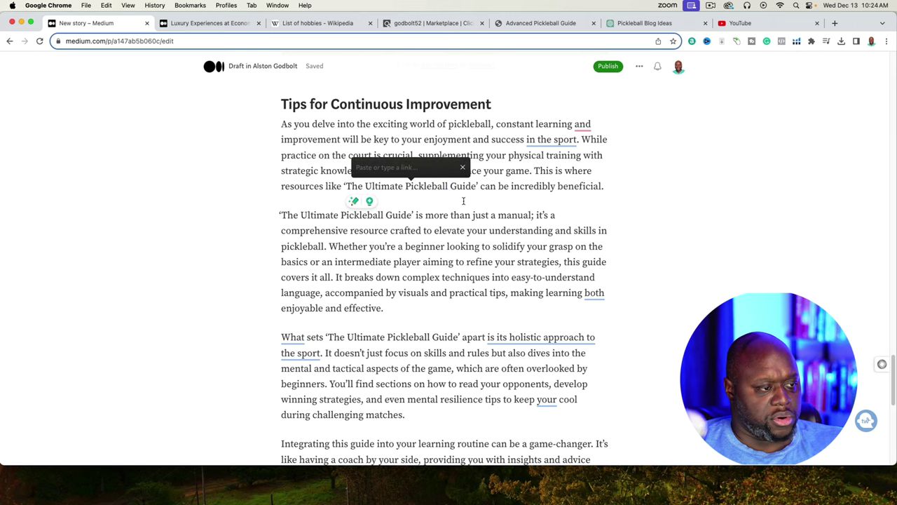
key(super+v)
key(Return)
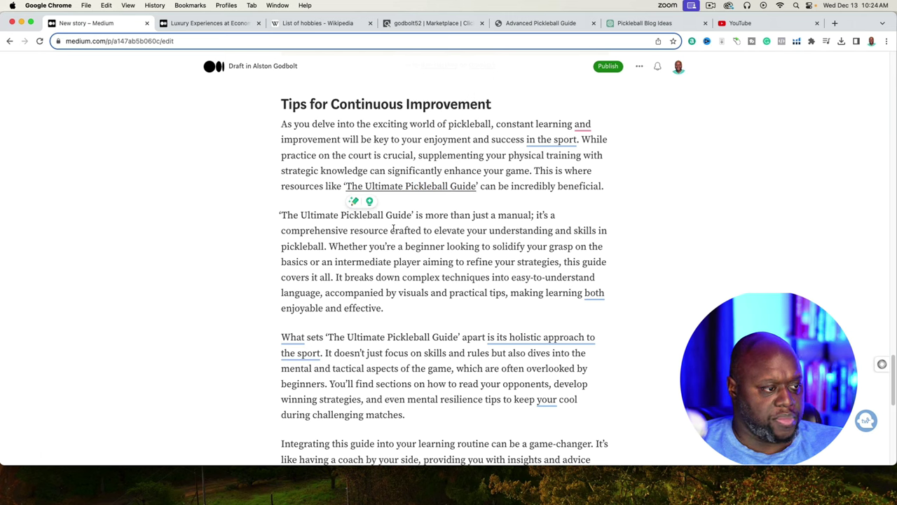
Link "Ultimate Pickleball Guide" at the start of the section's second paragraph to the copied HopLink
drag(300, 214, 412, 216)
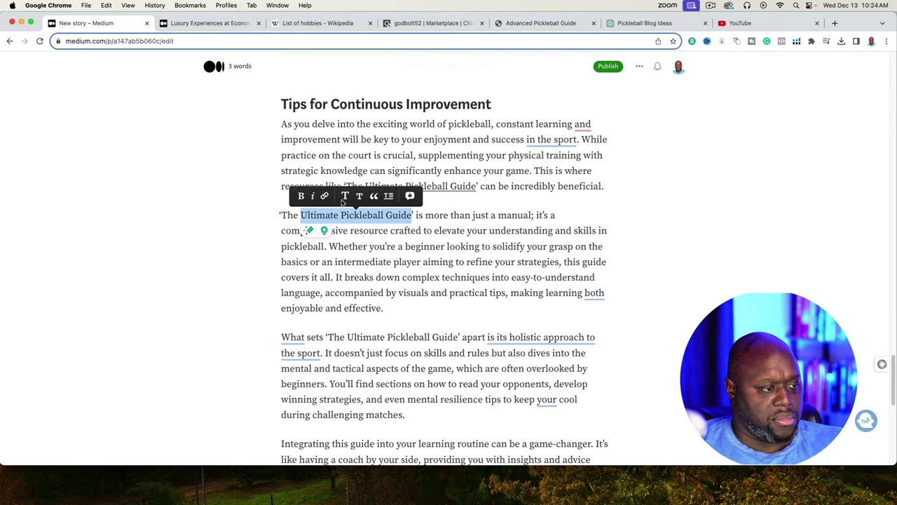
key(super+k)
key(super+v)
key(Return)
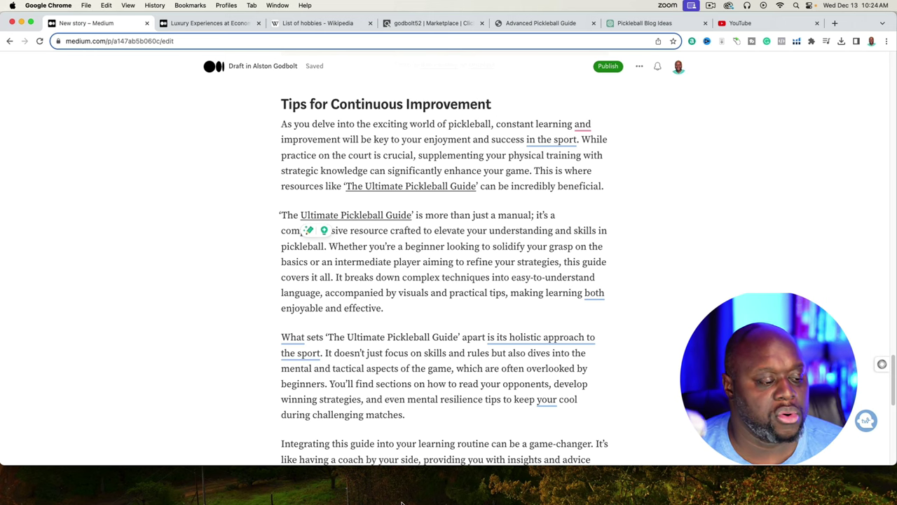
Link "The Ultimate Pickleball Guide" in the paragraph beginning "What sets" to the HopLink, and look over the article
scroll(401, 362, down, 1)
drag(330, 337, 459, 336)
click(369, 316)
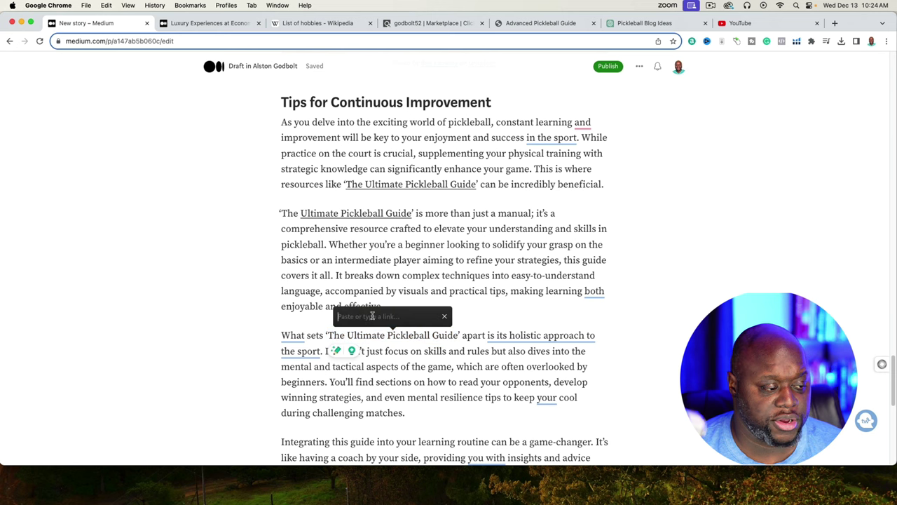
key(super+v)
key(Return)
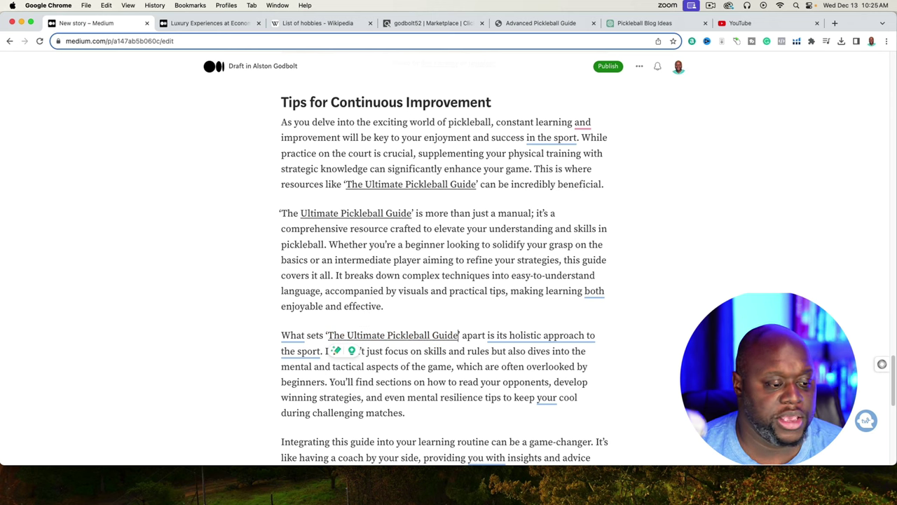
scroll(666, 321, down, 10)
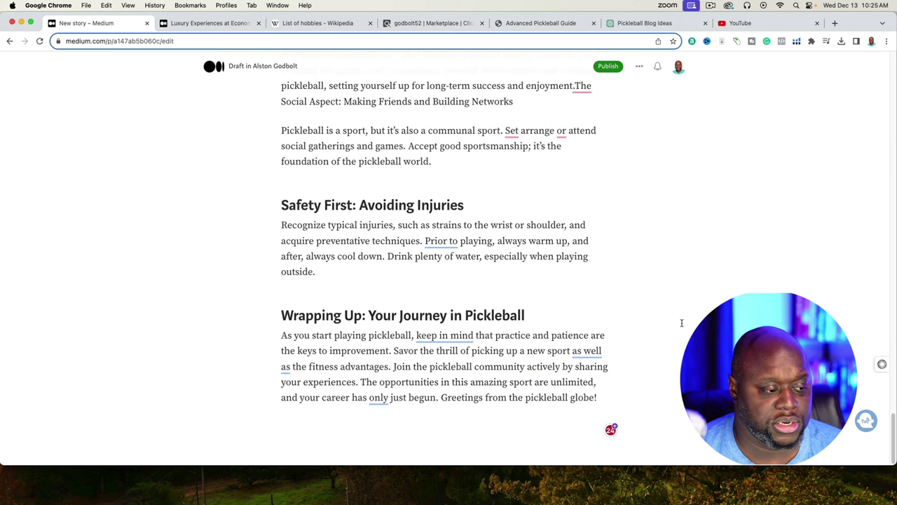
scroll(682, 323, up, 15)
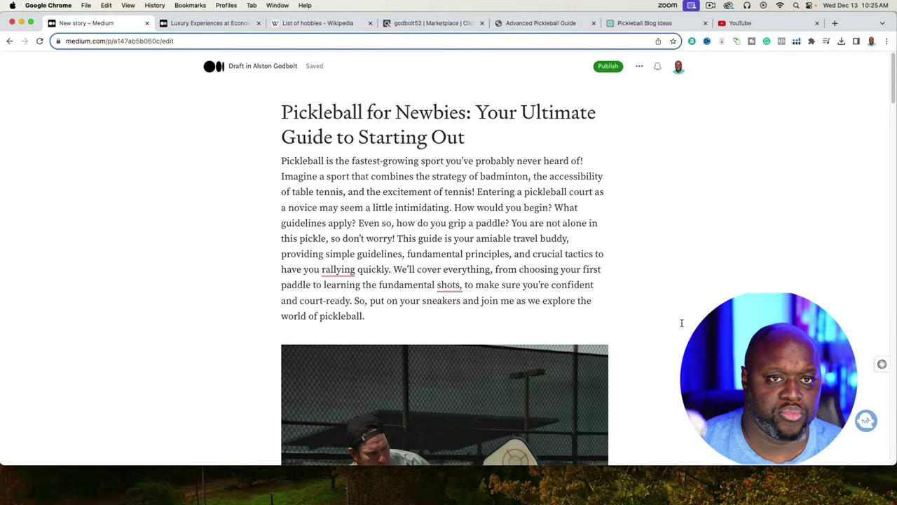